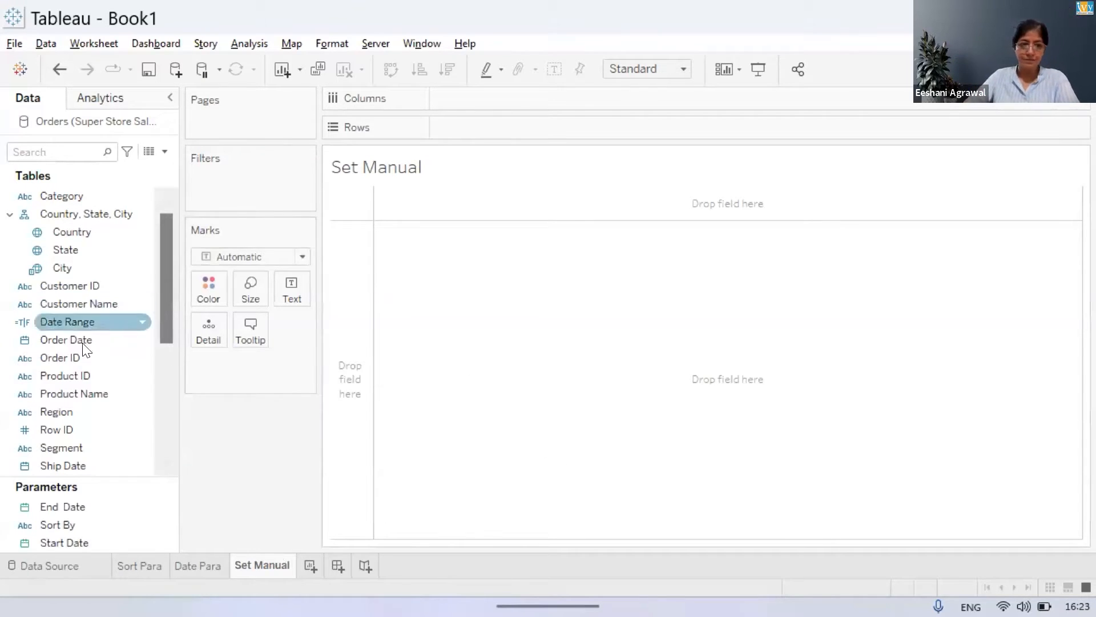
# List Product Name in the rows and add Profit as the value shown for each product
pyautogui.scroll(-1, 168, 318)
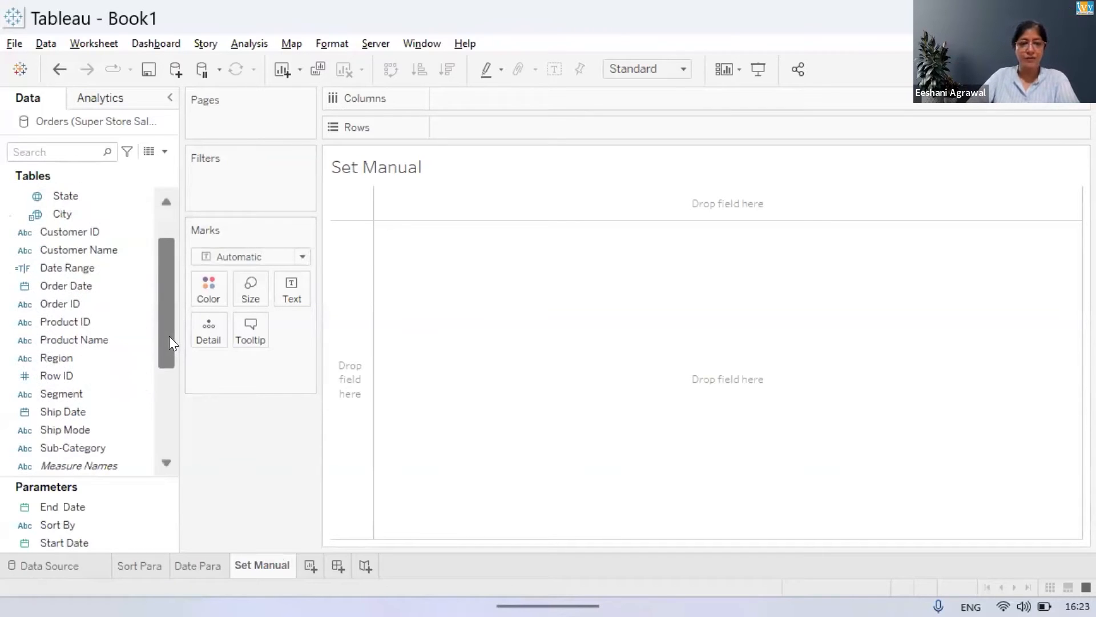
pyautogui.doubleClick(60, 338)
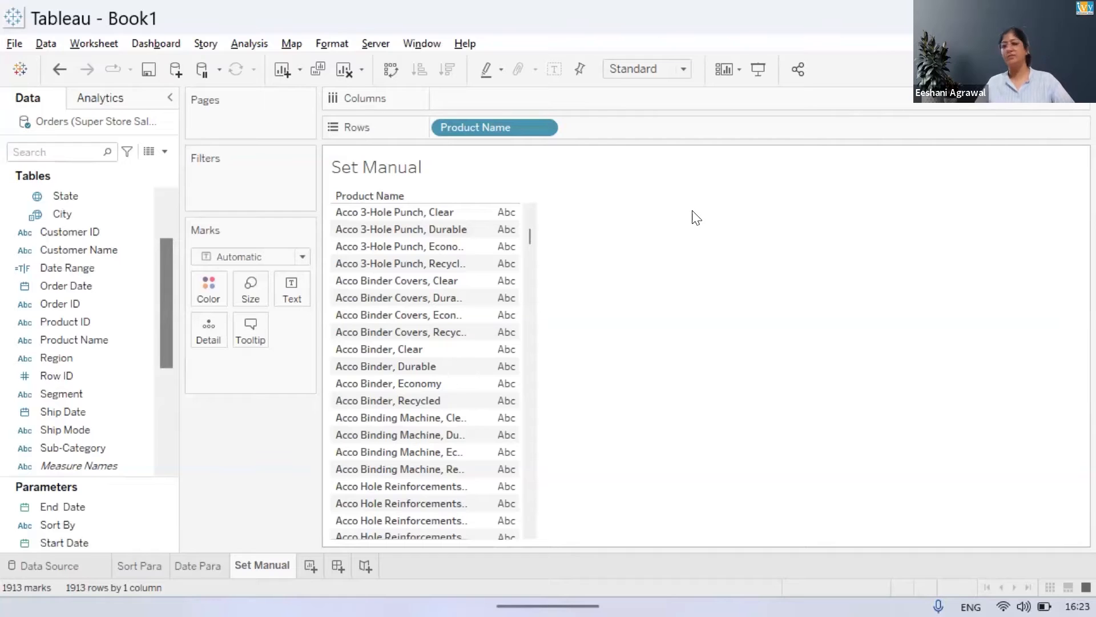
pyautogui.click(94, 146)
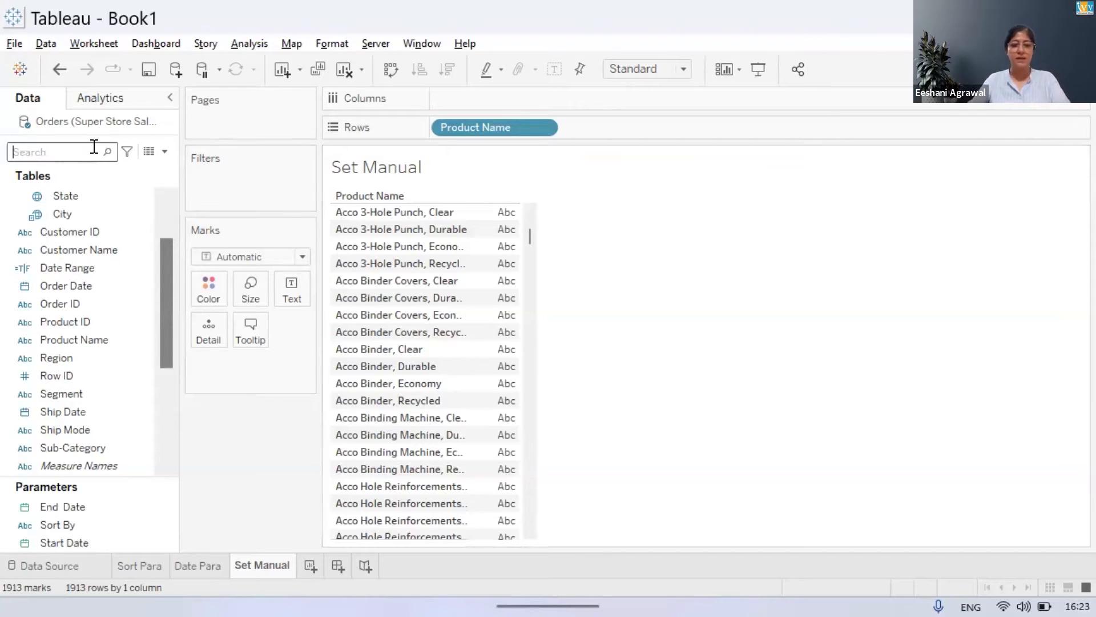
pyautogui.write('sales')
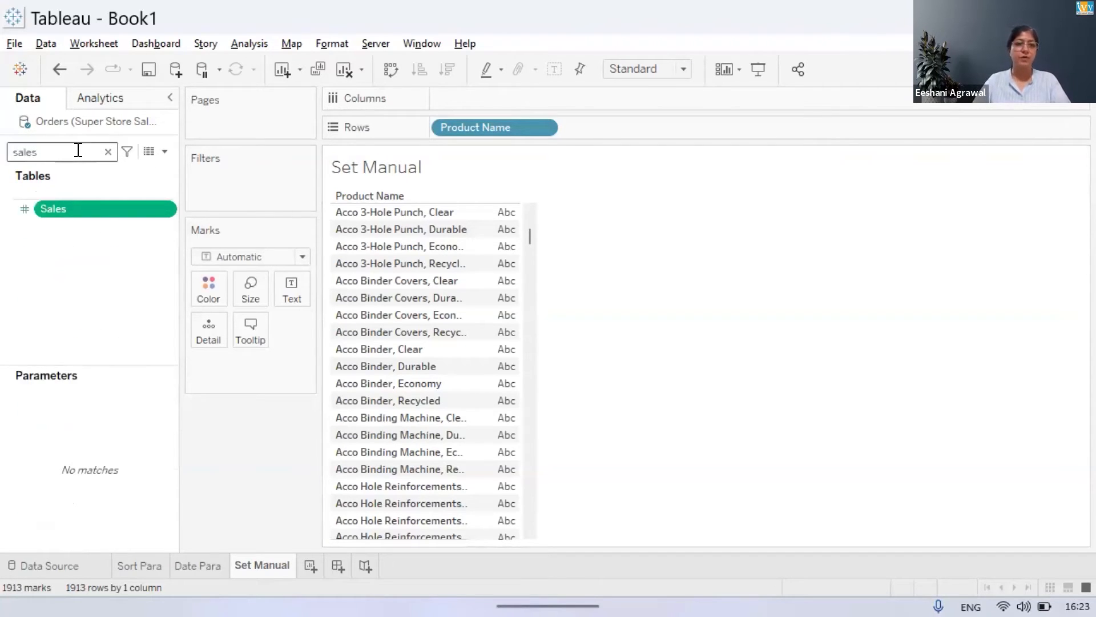
pyautogui.hotkey('ctrl', 'a')
pyautogui.press('BackSpace')
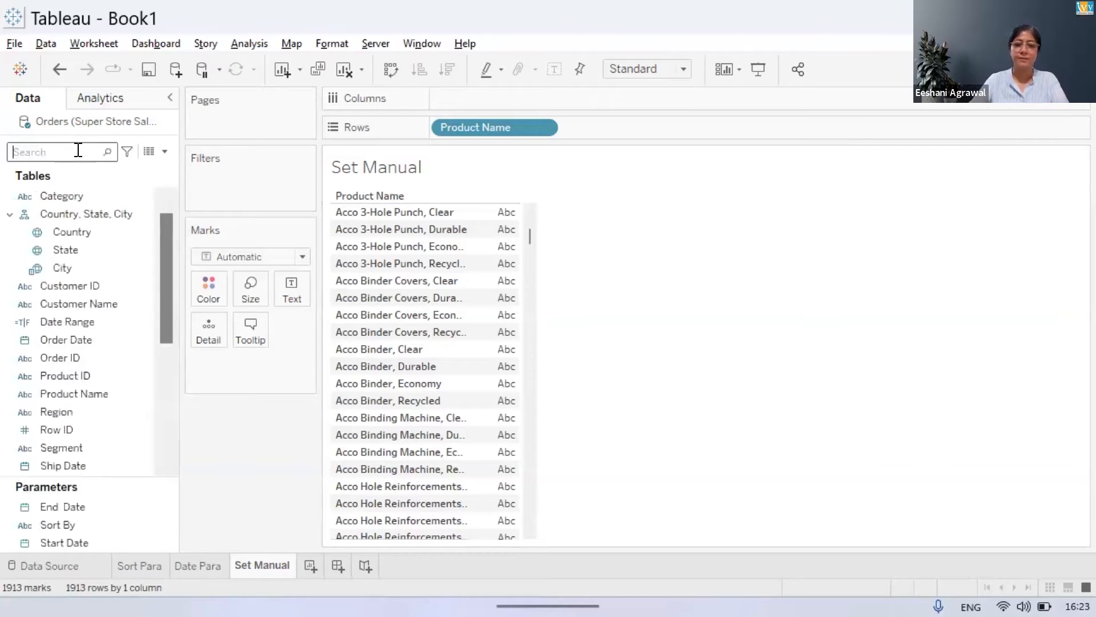
pyautogui.write('r')
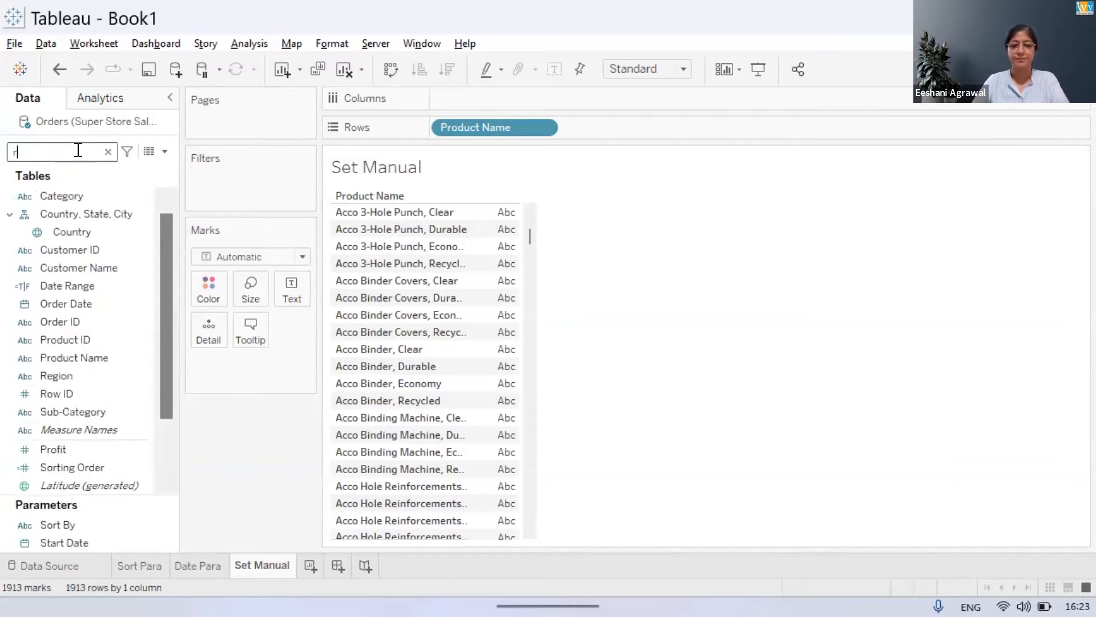
pyautogui.press('BackSpace')
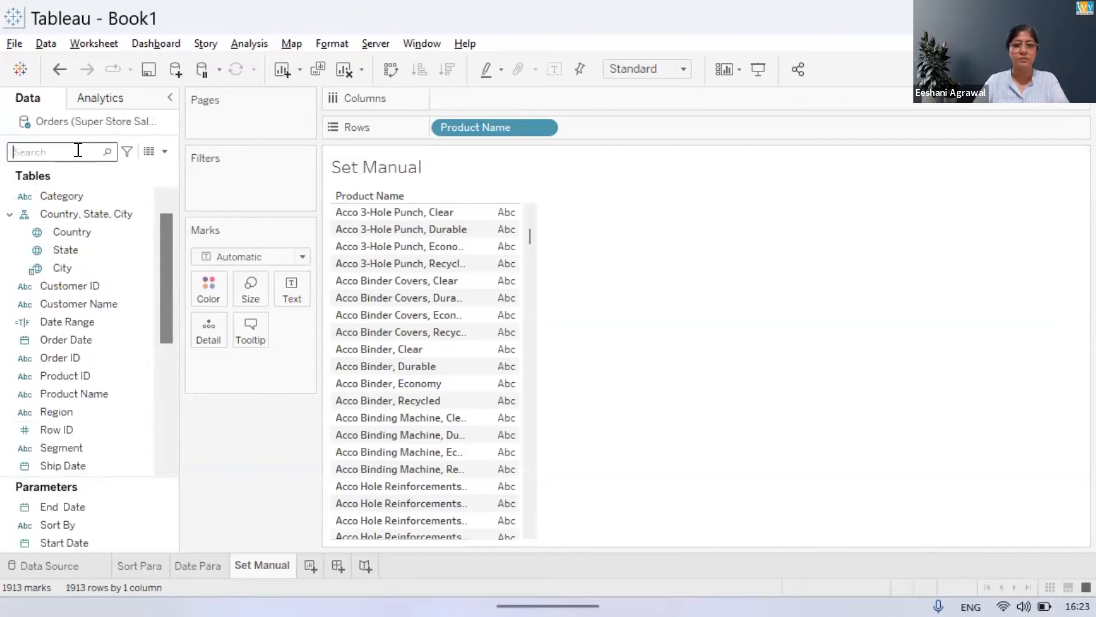
pyautogui.write('profit')
pyautogui.click(55, 209)
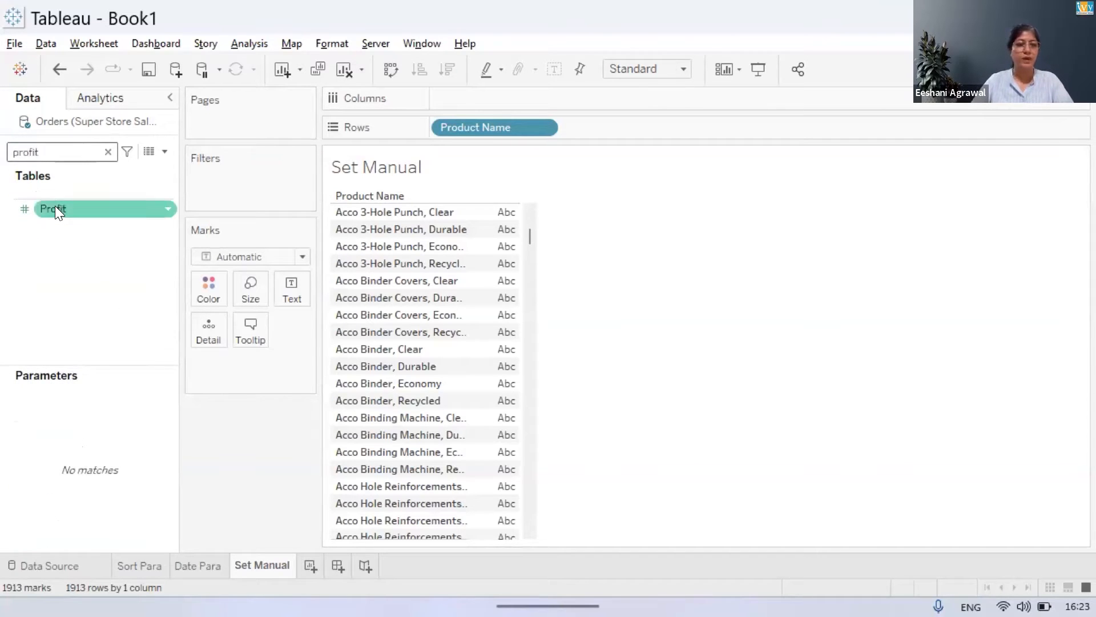
pyautogui.doubleClick(55, 209)
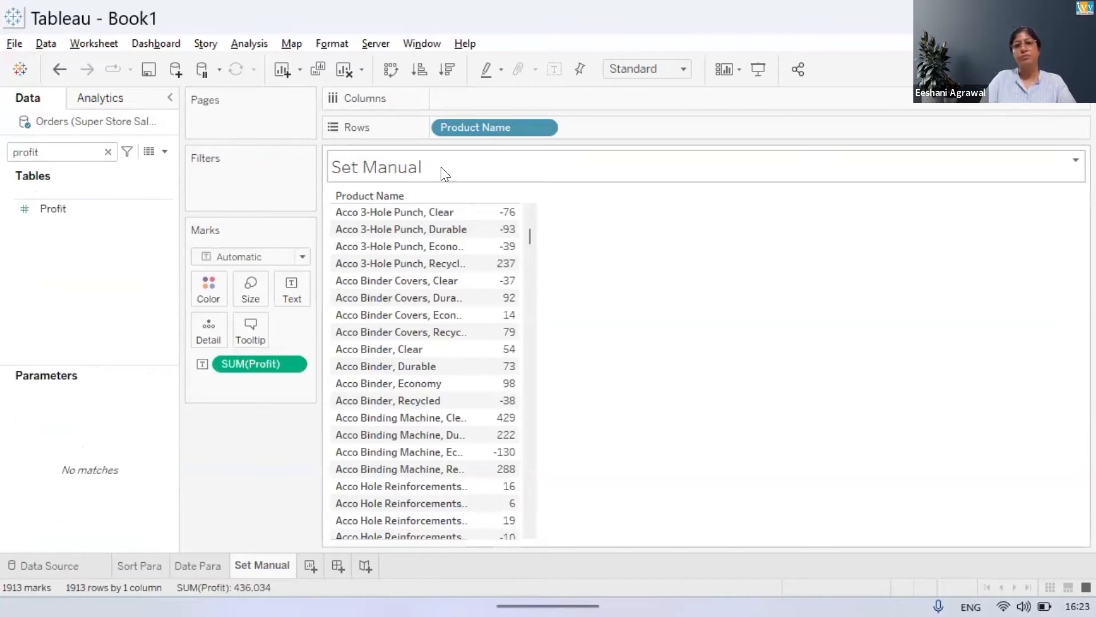
# Sort the products by Profit in descending order and find where profit falls below 1,000
pyautogui.click(450, 71)
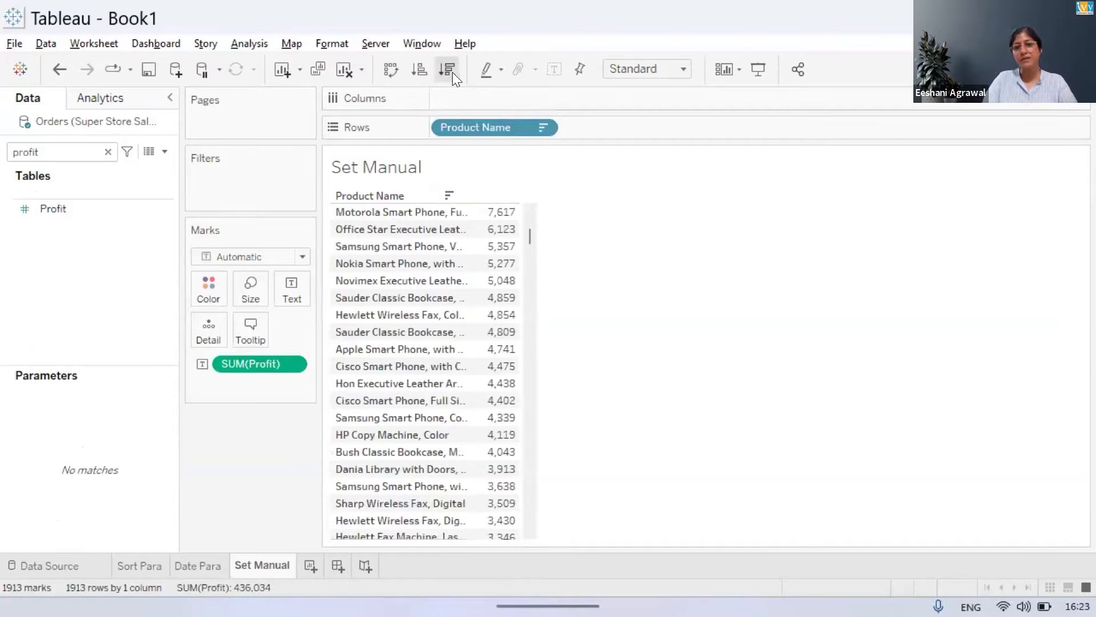
pyautogui.moveTo(526, 235)
pyautogui.mouseDown()
pyautogui.moveTo(529, 315)
pyautogui.moveTo(525, 254)
pyautogui.mouseUp()
pyautogui.moveTo(526, 214); pyautogui.dragTo(526, 212)
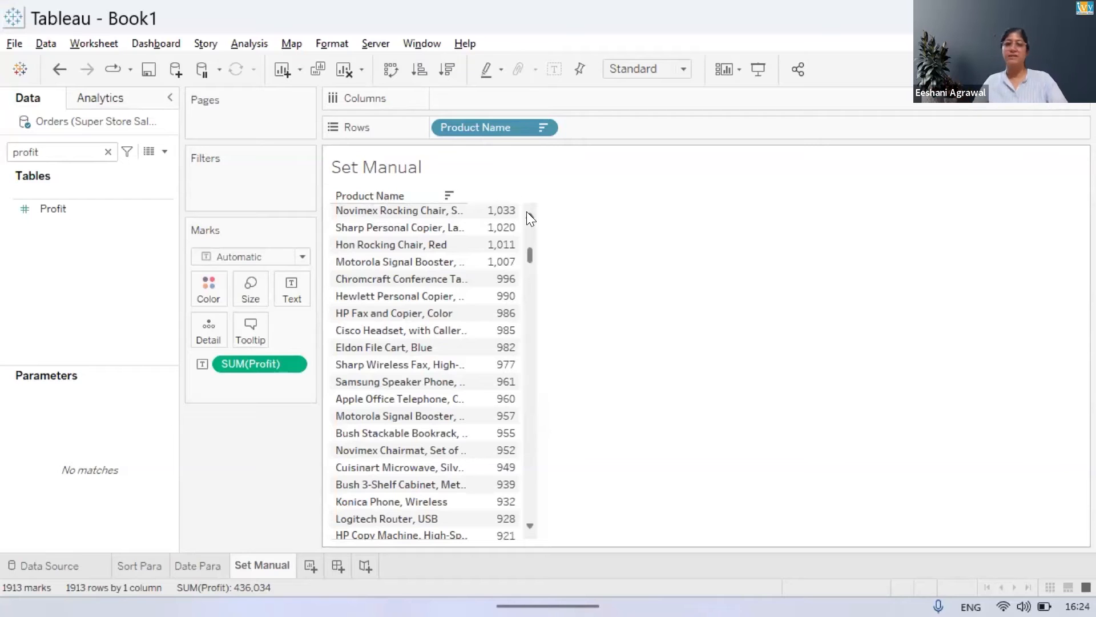
# Create a set with the default name from all products with profit above 1,000, Motorola Smart Phone, Full Size through Motorola Signal Booster, VoIP
pyautogui.click(432, 262)
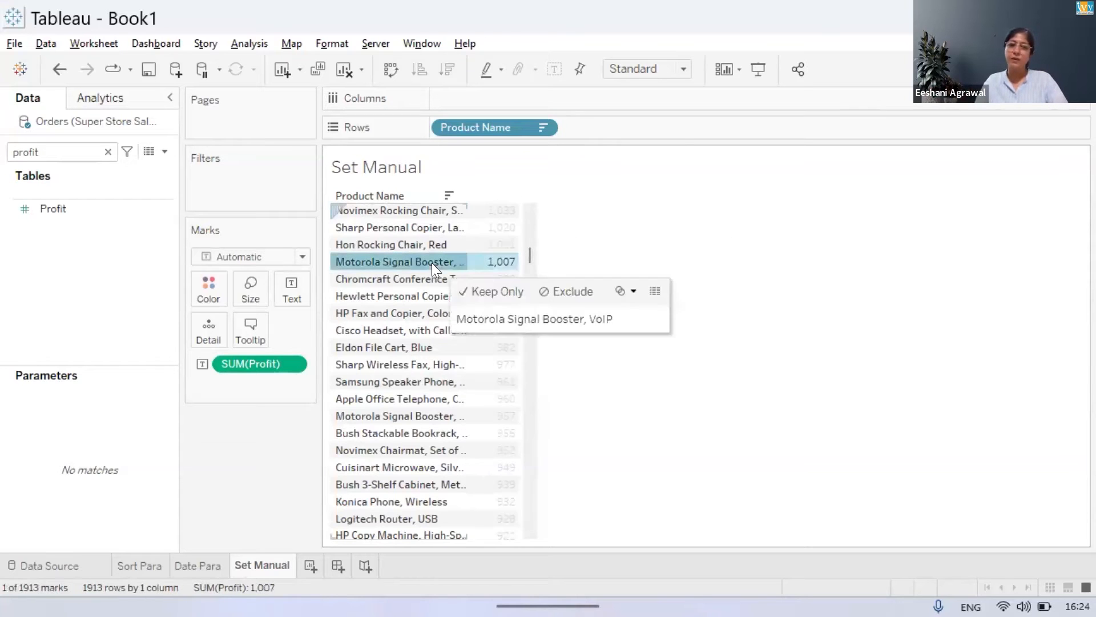
pyautogui.moveTo(526, 253); pyautogui.dragTo(524, 219)
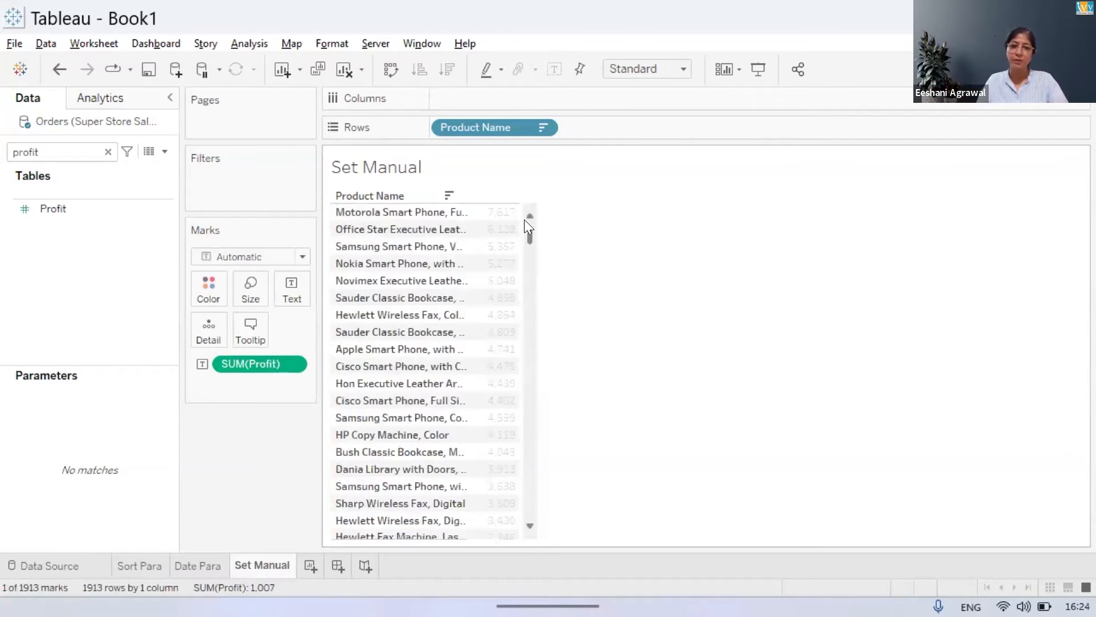
pyautogui.keyDown('ctrl'); pyautogui.click(440, 212); pyautogui.keyUp('ctrl')
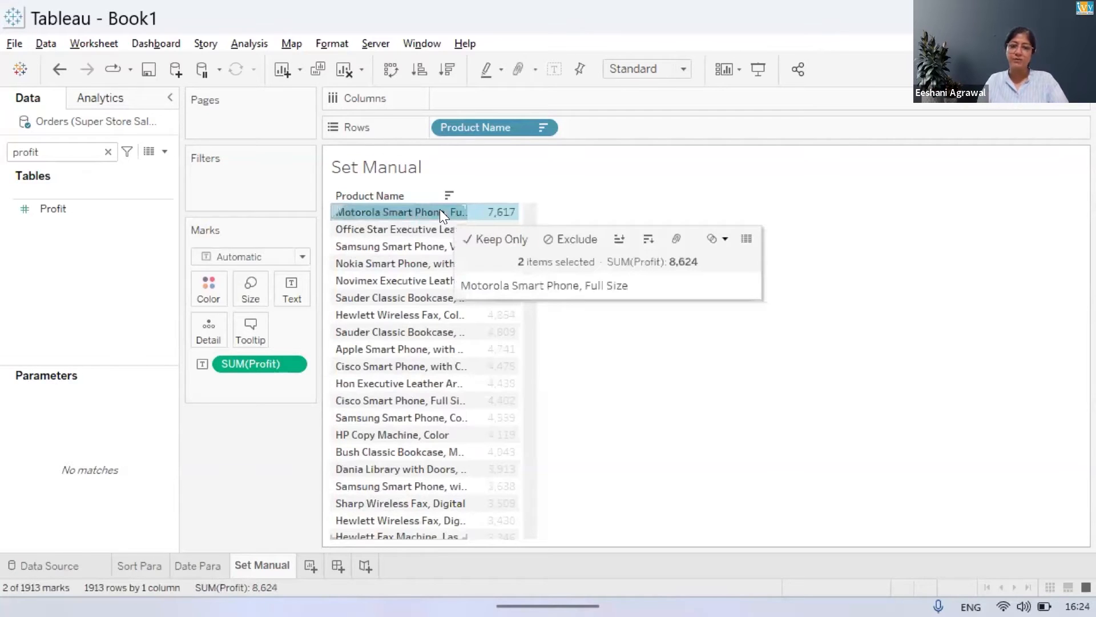
pyautogui.moveTo(529, 220); pyautogui.dragTo(525, 250)
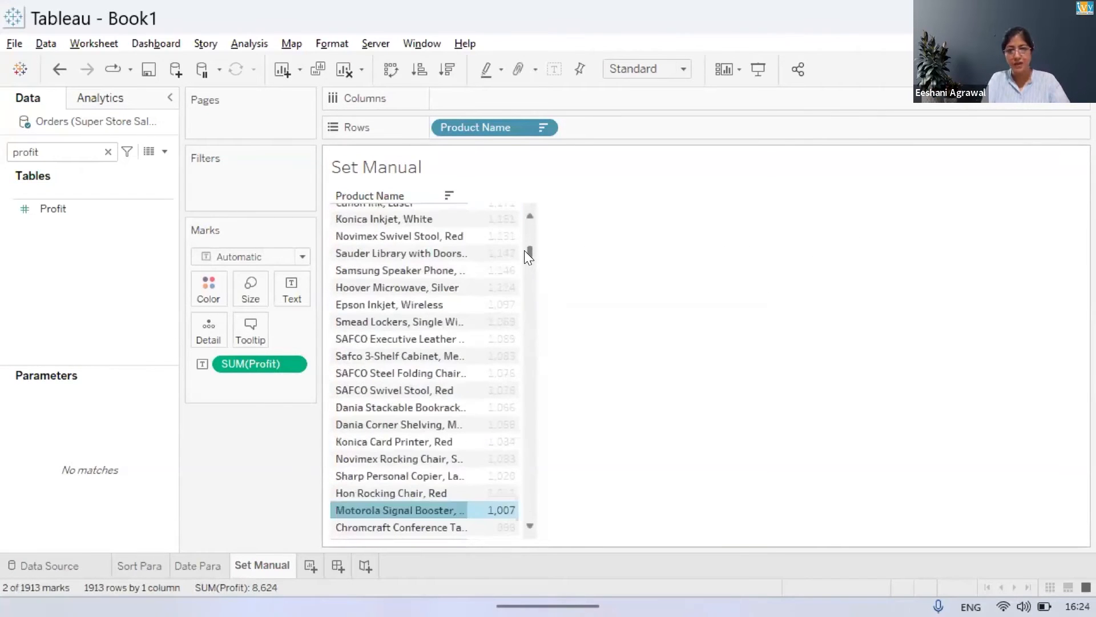
pyautogui.keyDown('shift'); pyautogui.click(377, 509); pyautogui.keyUp('shift')
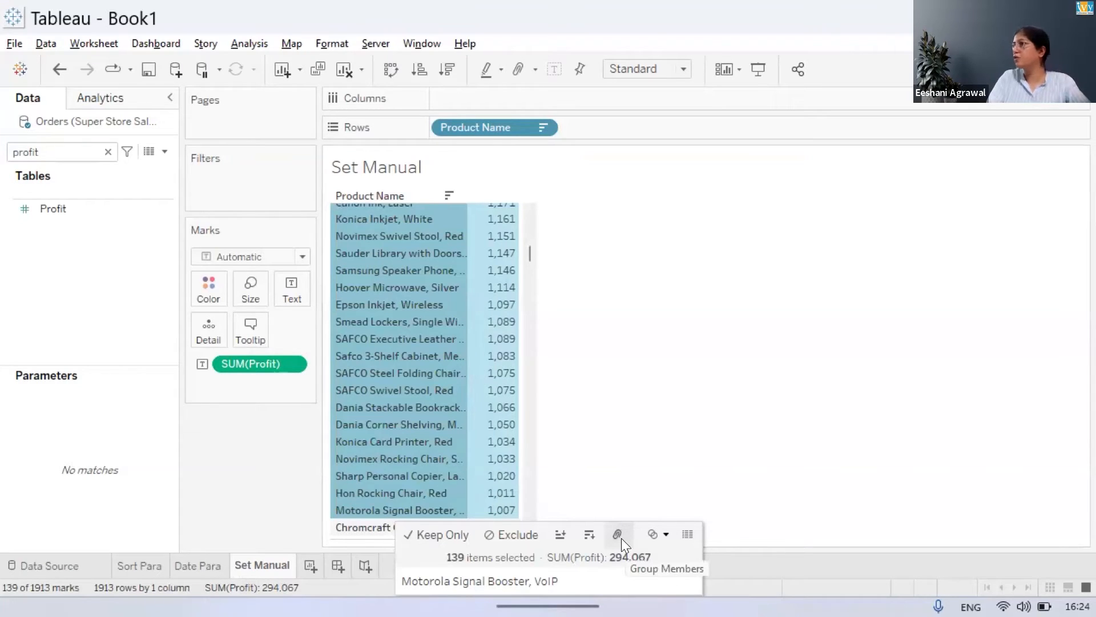
pyautogui.click(662, 535)
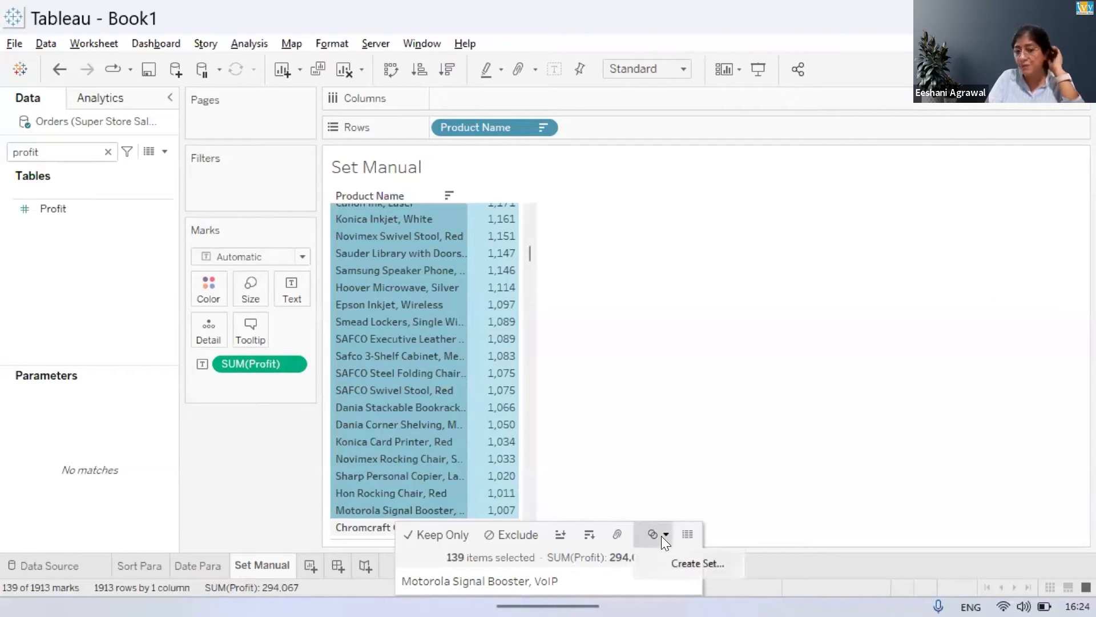
pyautogui.click(693, 564)
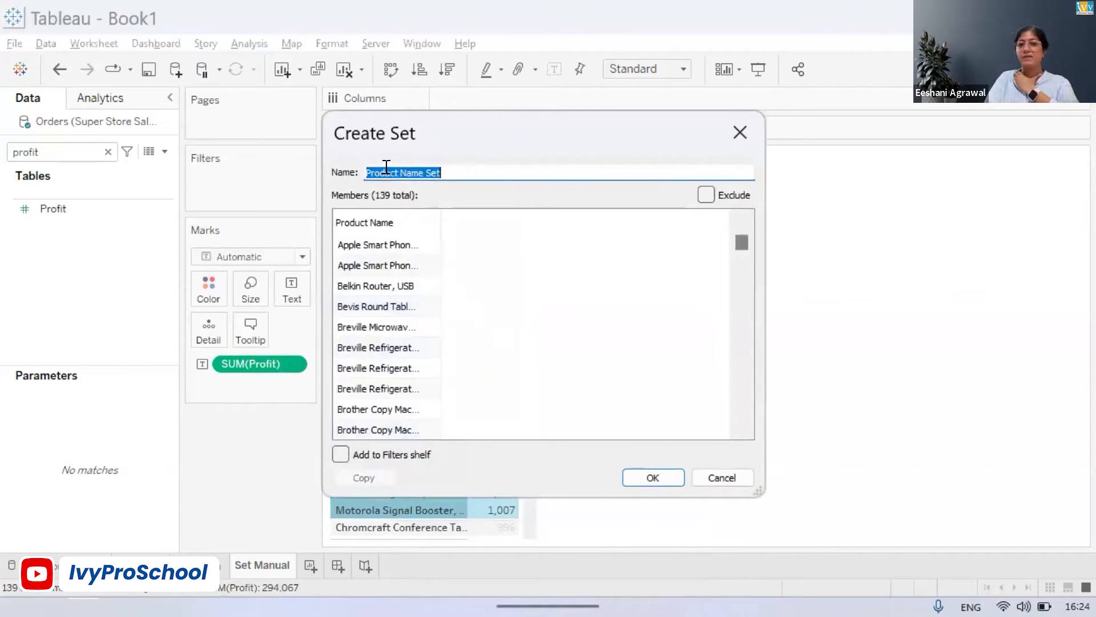
pyautogui.click(652, 477)
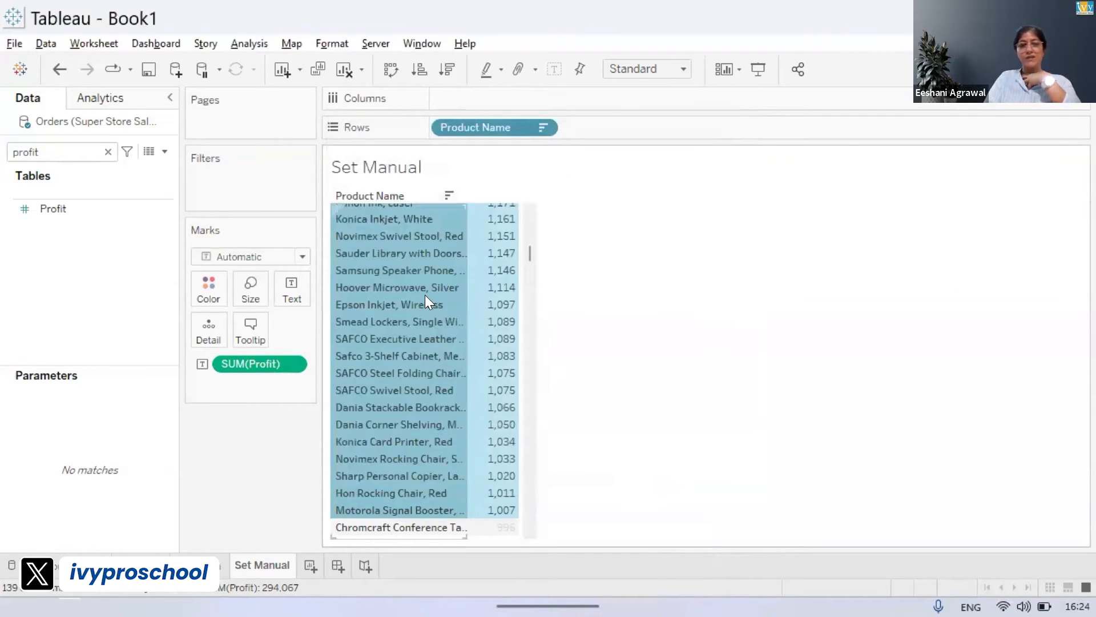
# Add the Product Name Set to the rows and remove Product Name, leaving profit split by In/Out membership
pyautogui.click(107, 152)
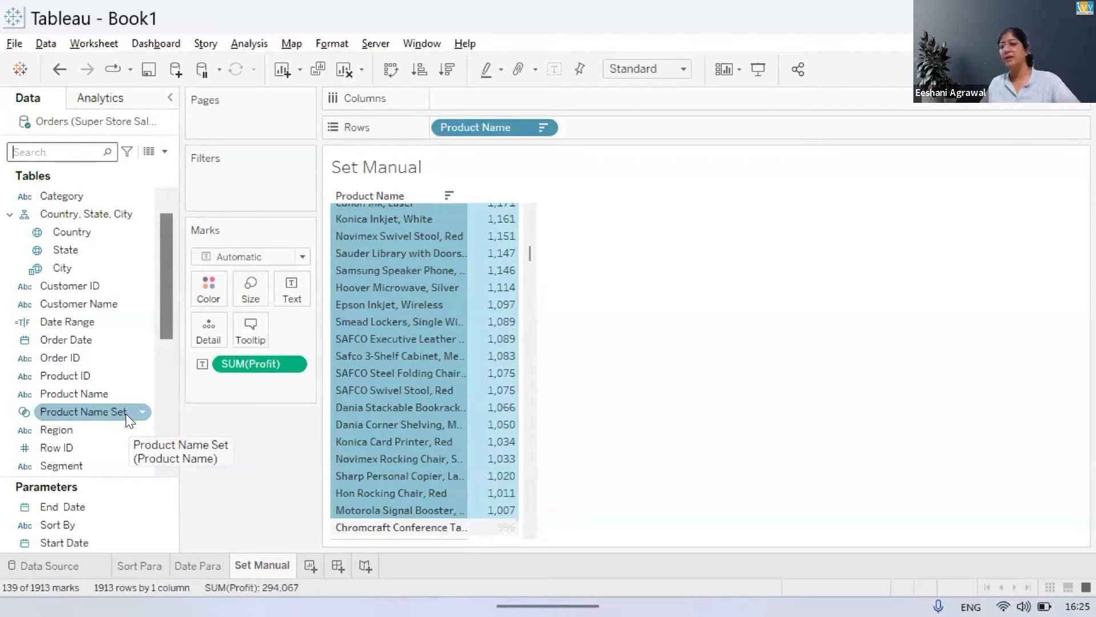
pyautogui.click(720, 340)
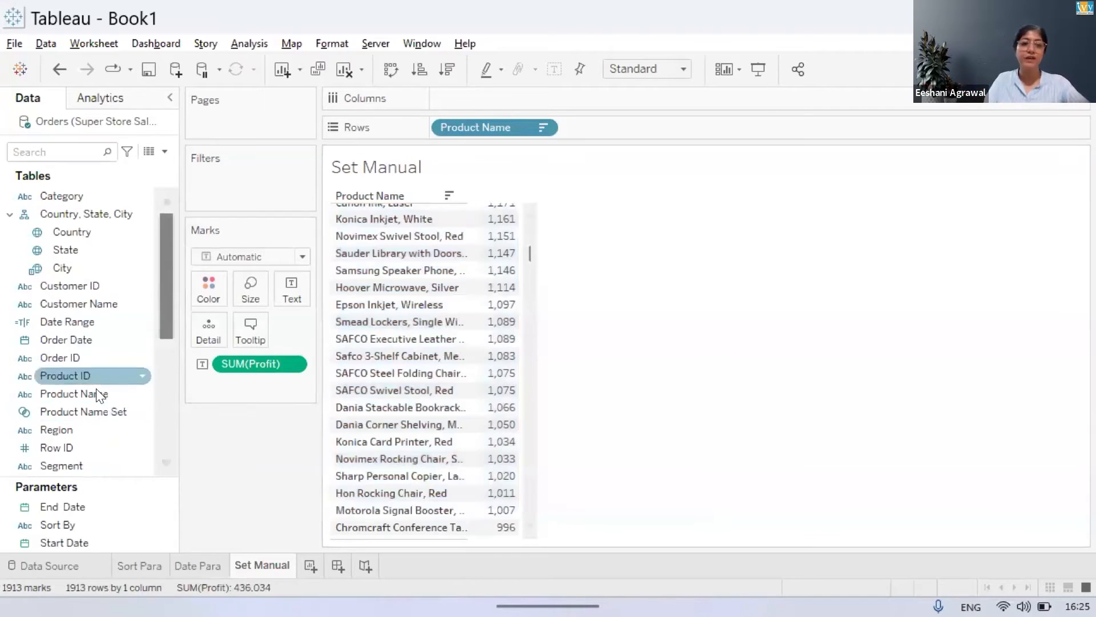
pyautogui.moveTo(89, 409); pyautogui.dragTo(611, 117)
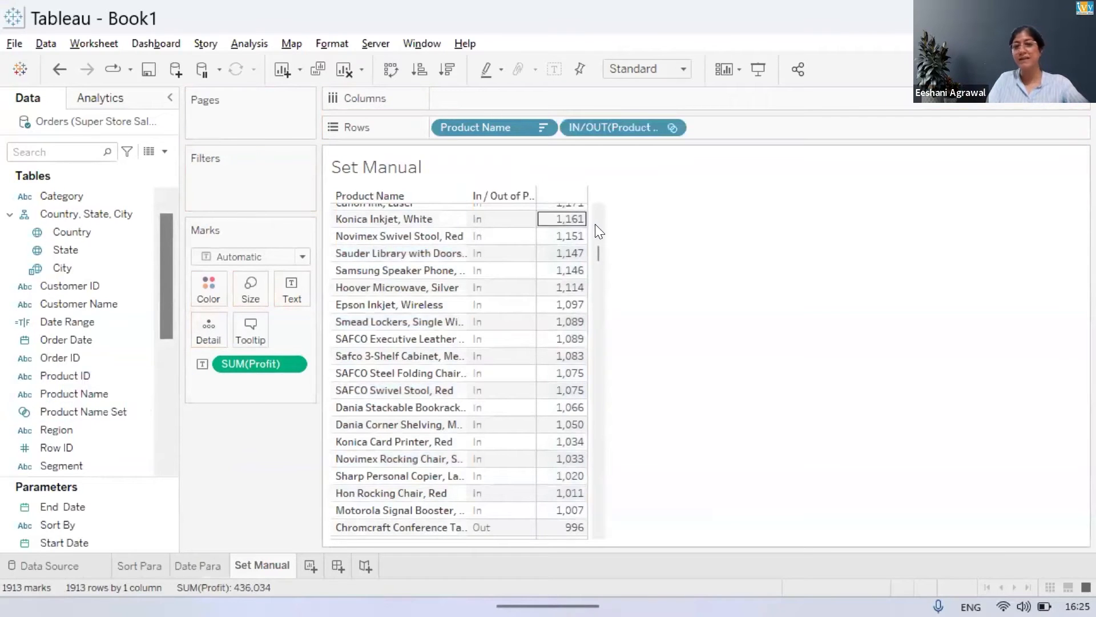
pyautogui.moveTo(595, 251)
pyautogui.mouseDown()
pyautogui.moveTo(596, 343)
pyautogui.moveTo(600, 233)
pyautogui.mouseUp()
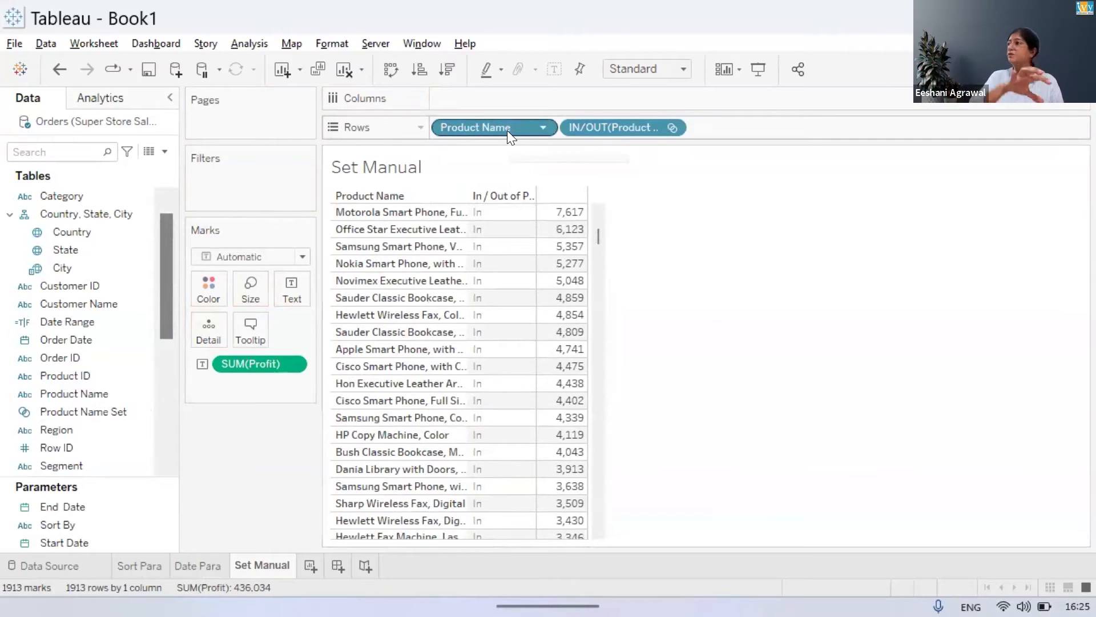
pyautogui.moveTo(507, 130); pyautogui.dragTo(253, 446)
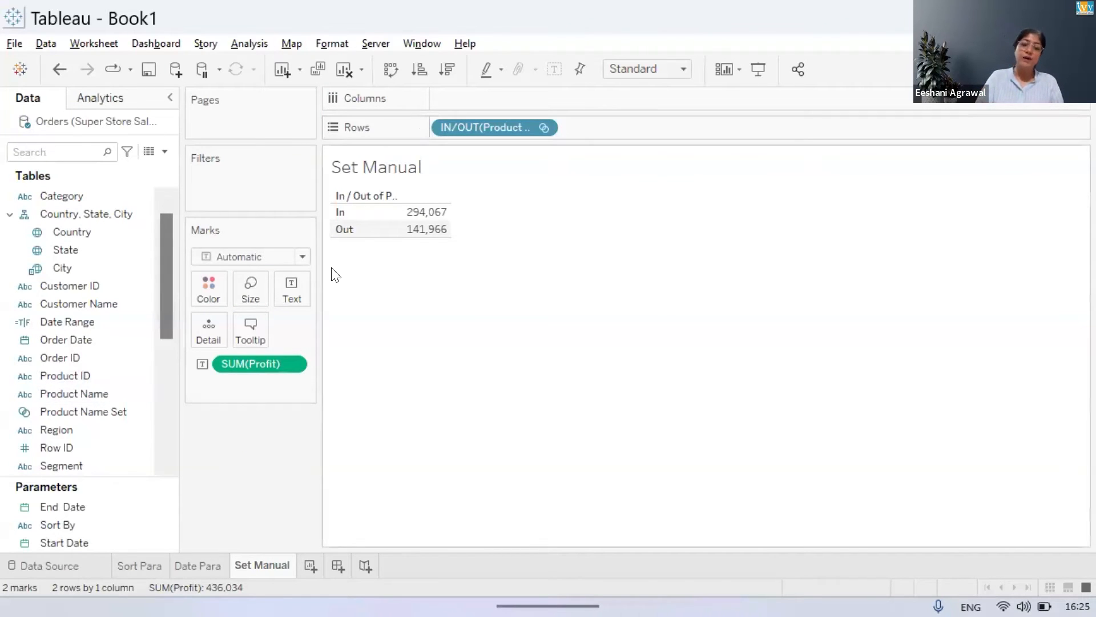
# Set the alias of the set's In member to Profit>1000
pyautogui.click(344, 212)
pyautogui.rightClick(344, 211)
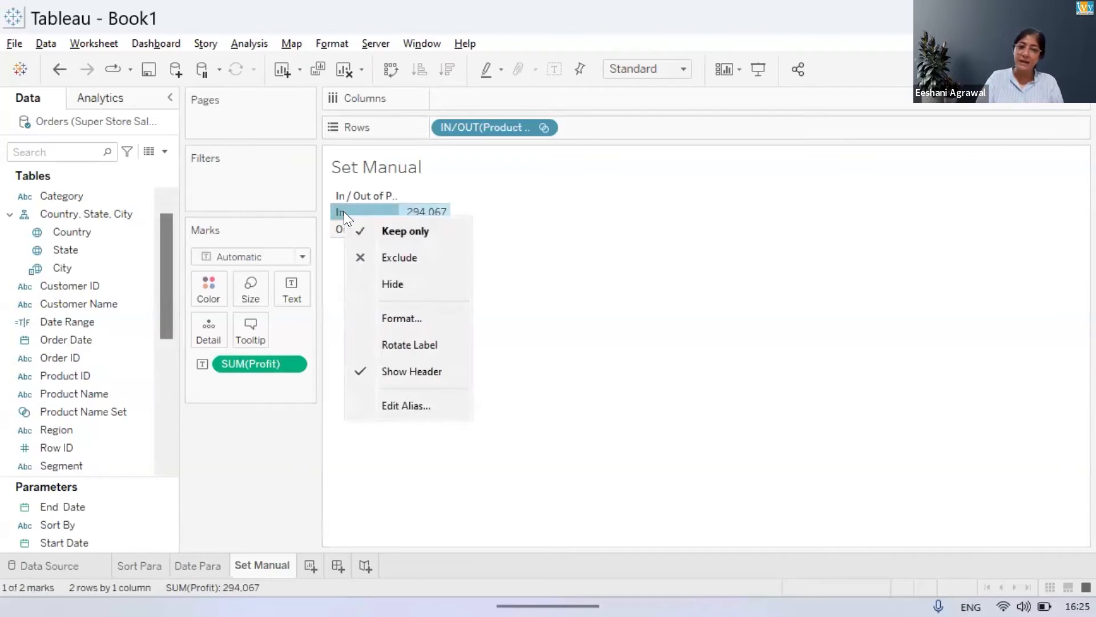
pyautogui.click(403, 412)
pyautogui.write('Profit>1000')
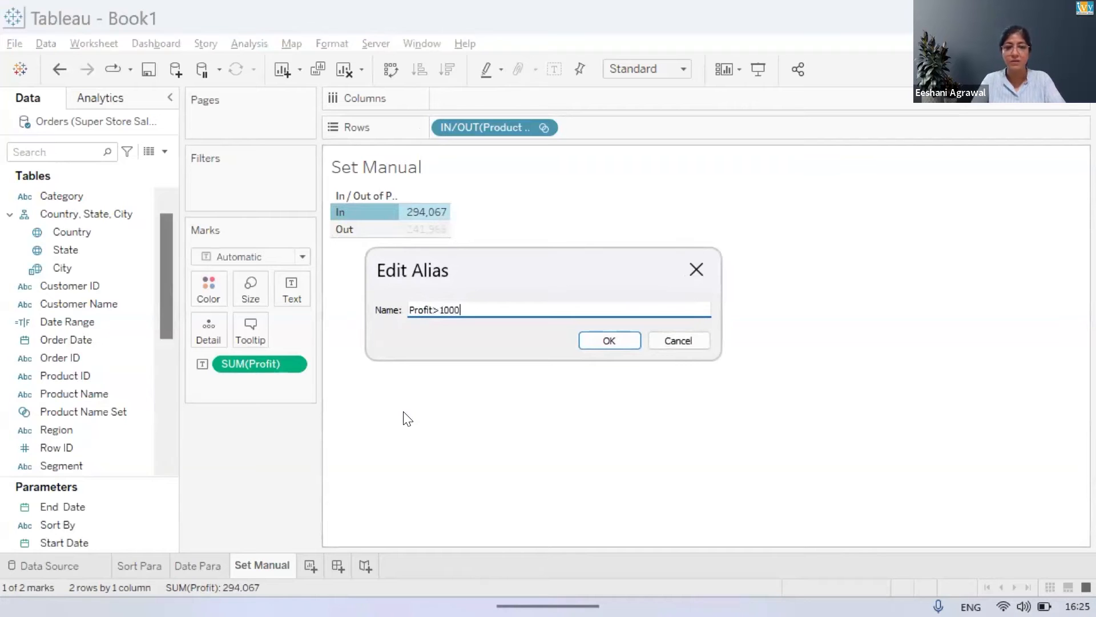
pyautogui.press('Return')
# Set the alias of the set's Out member to Profit<1000
pyautogui.click(345, 229)
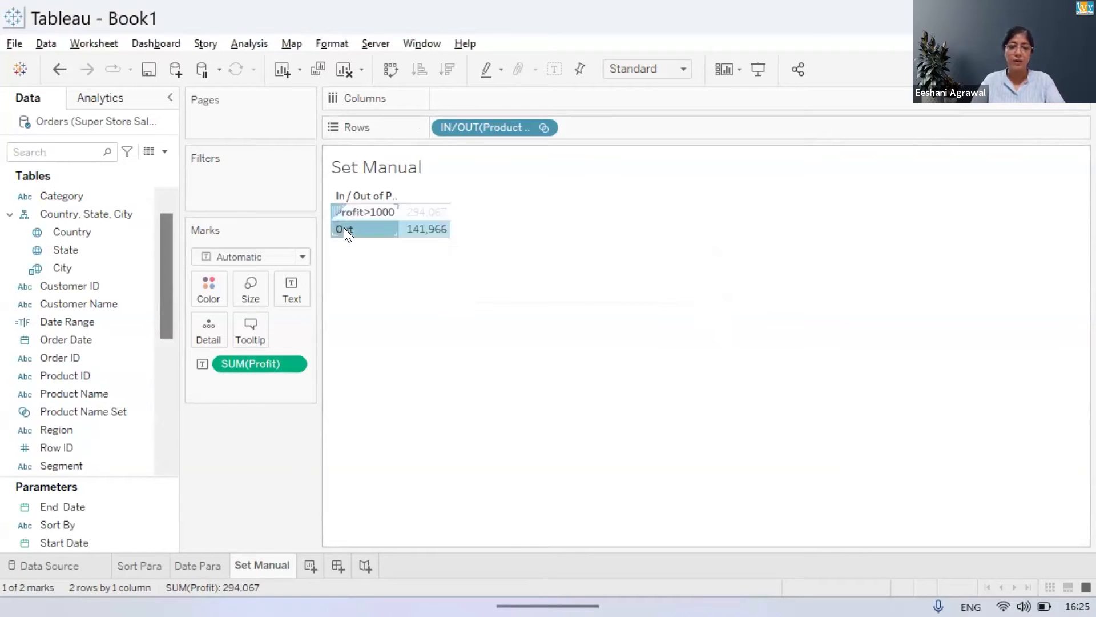
pyautogui.rightClick(344, 228)
pyautogui.click(387, 417)
pyautogui.write('Profit<1000')
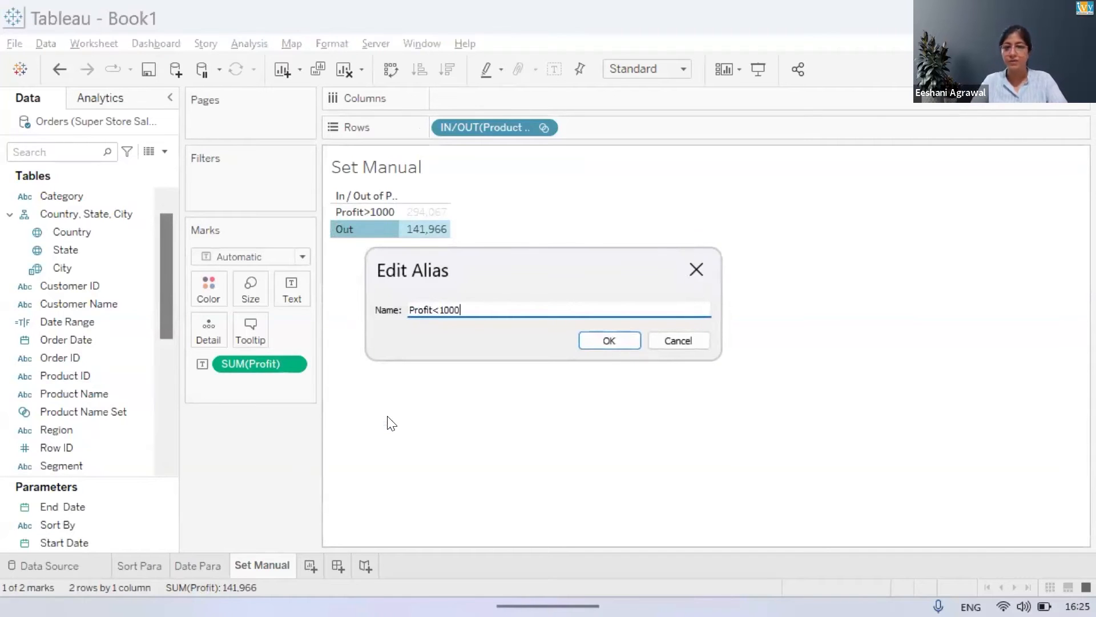
pyautogui.press('Return')
pyautogui.click(387, 423)
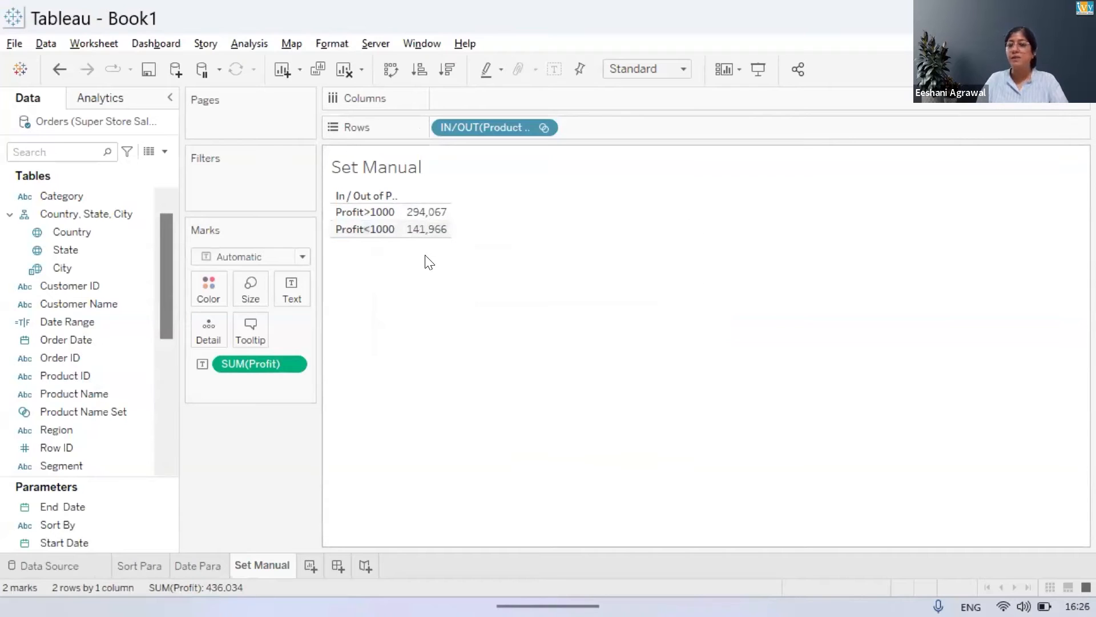
# Add Sales to the table and remove Profit, so that only Sales is shown for the two set groups
pyautogui.click(103, 449)
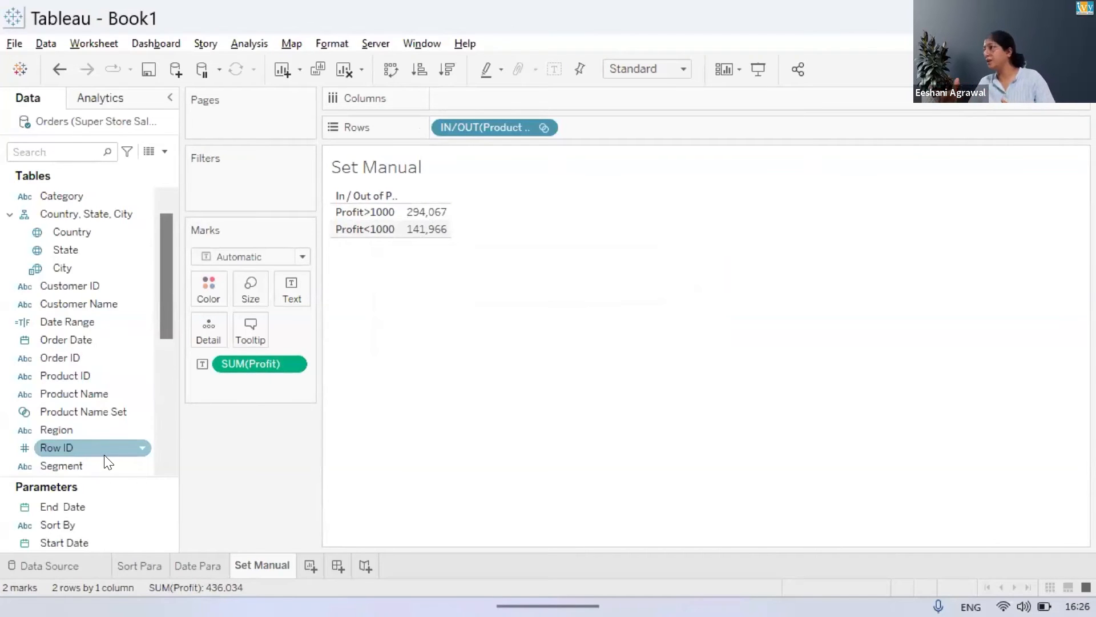
pyautogui.click(81, 150)
pyautogui.write('sal')
pyautogui.doubleClick(48, 208)
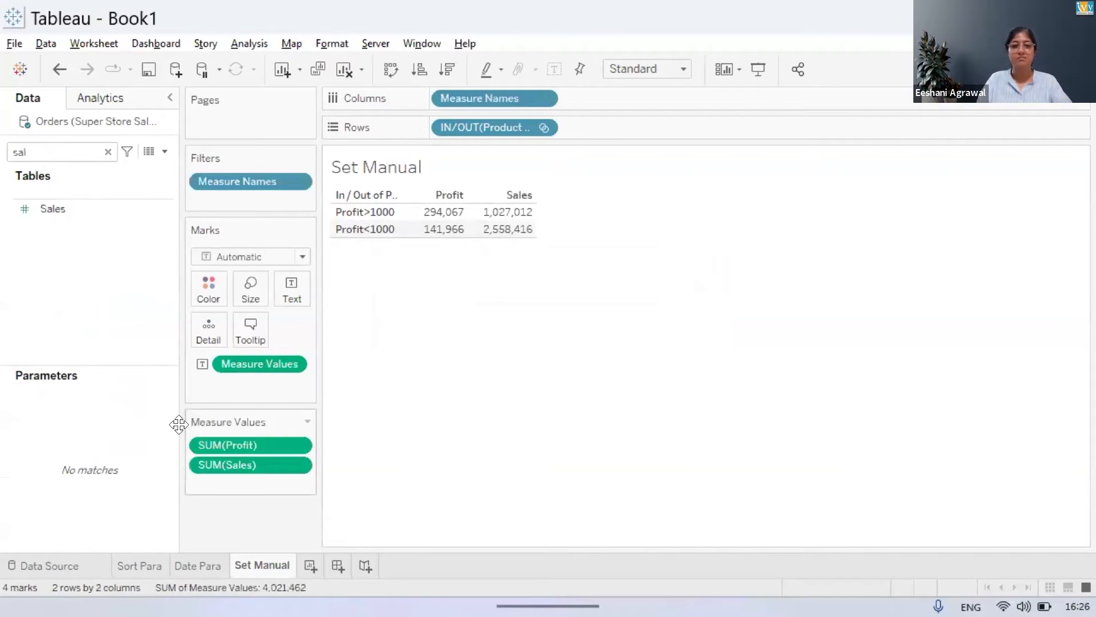
pyautogui.moveTo(213, 441); pyautogui.dragTo(142, 522)
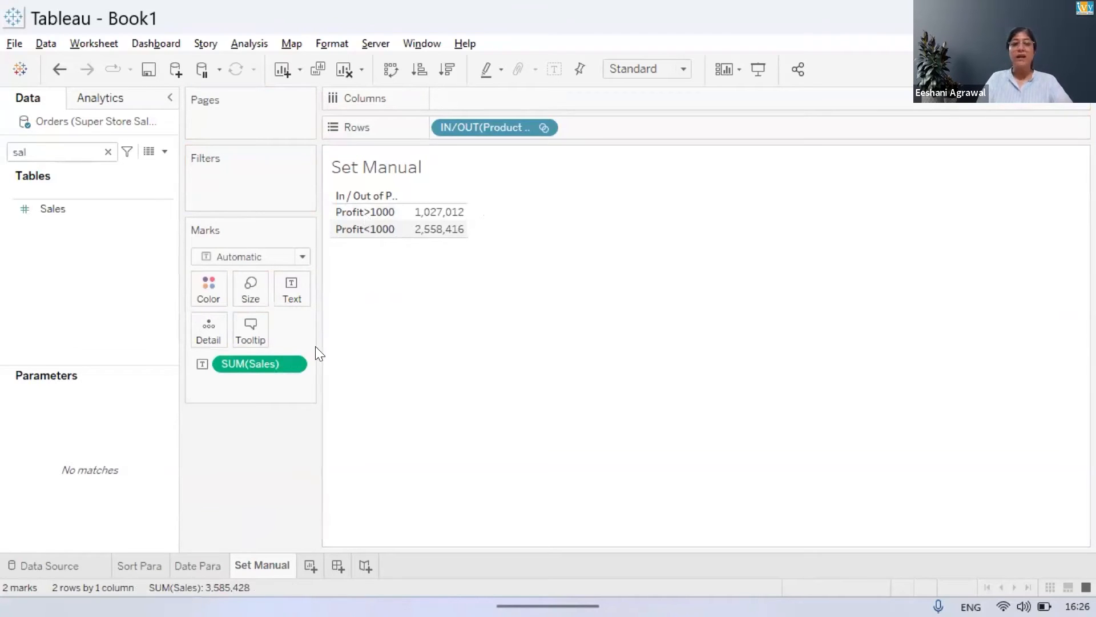
# Show Sales as a percent of total using a quick table calculation, and clear the field search
pyautogui.click(295, 363)
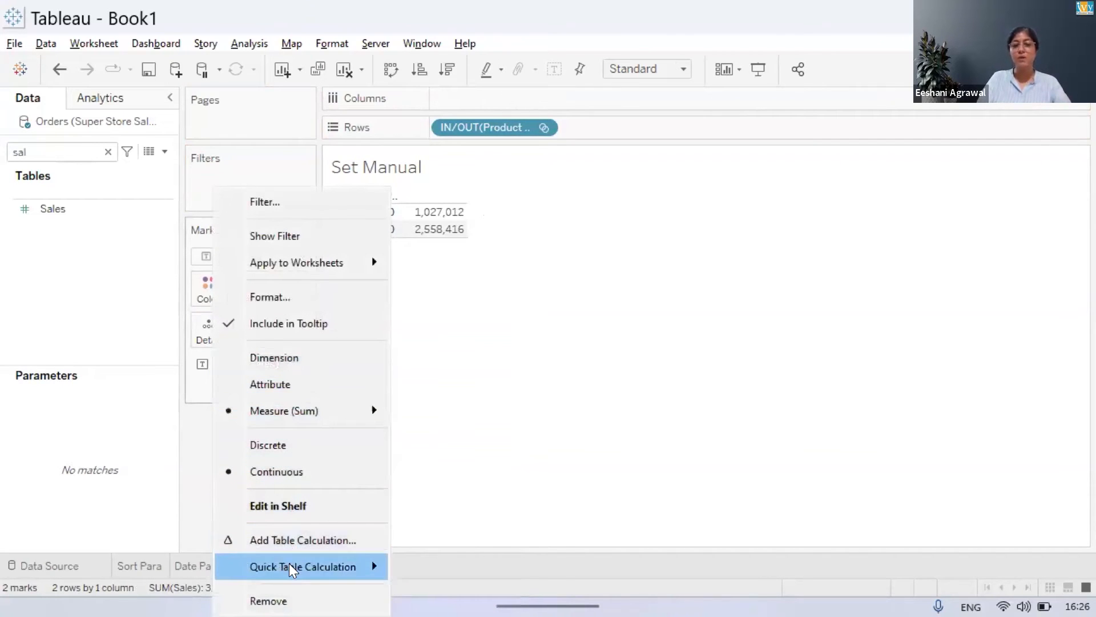
pyautogui.moveTo(292, 566)
pyautogui.click(515, 424)
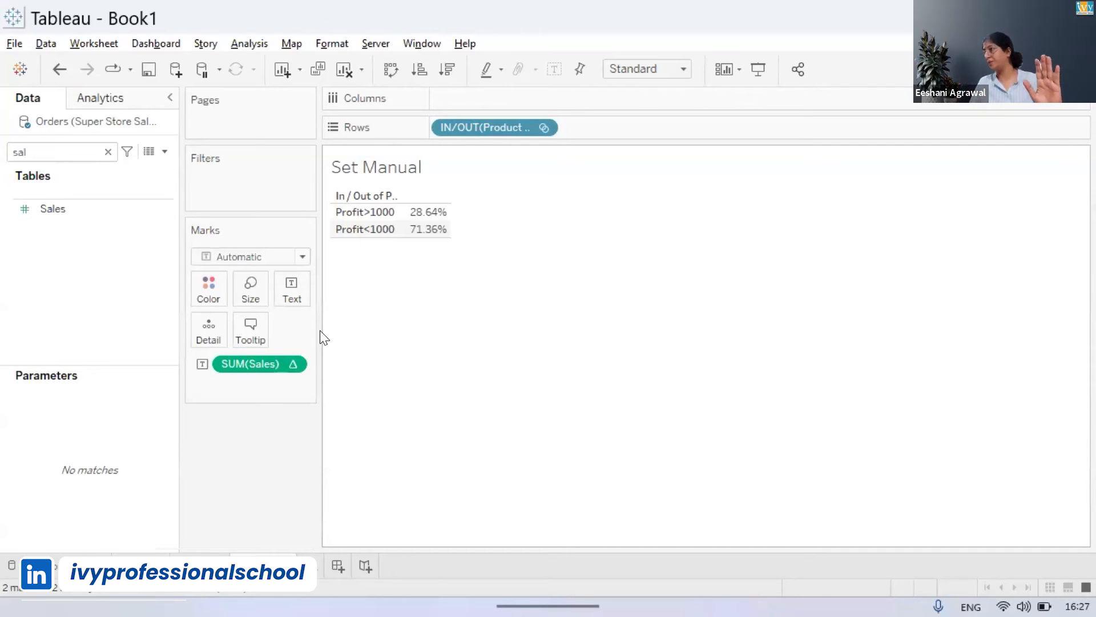
pyautogui.click(108, 151)
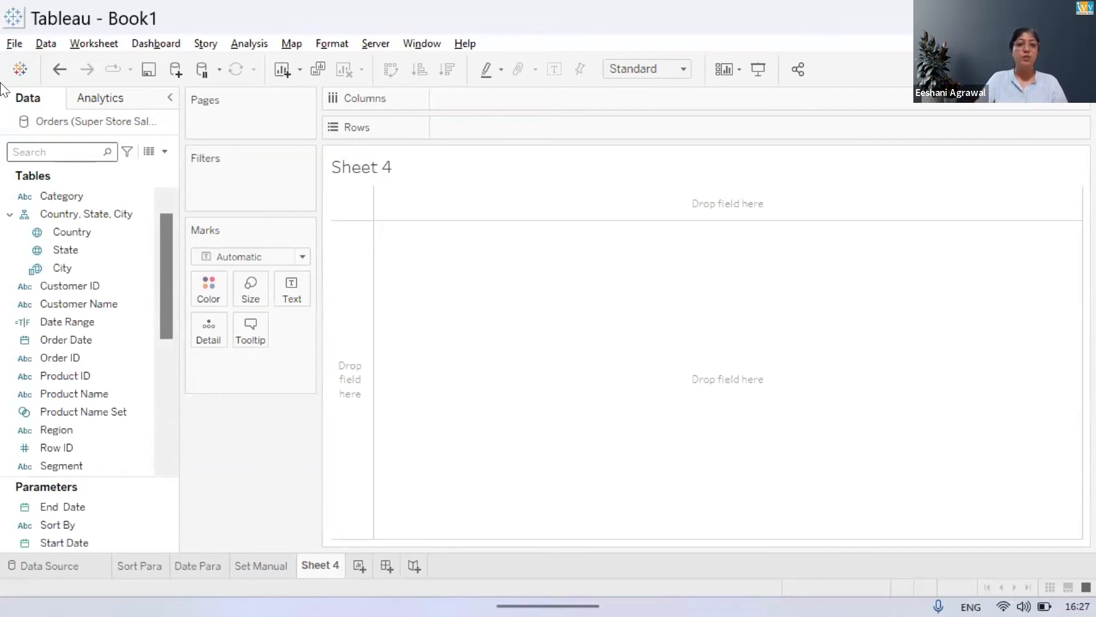
# Filter the empty sheet by Product Name Set, showing the members in the set, and list Product Name on the rows
pyautogui.moveTo(90, 405); pyautogui.dragTo(241, 171)
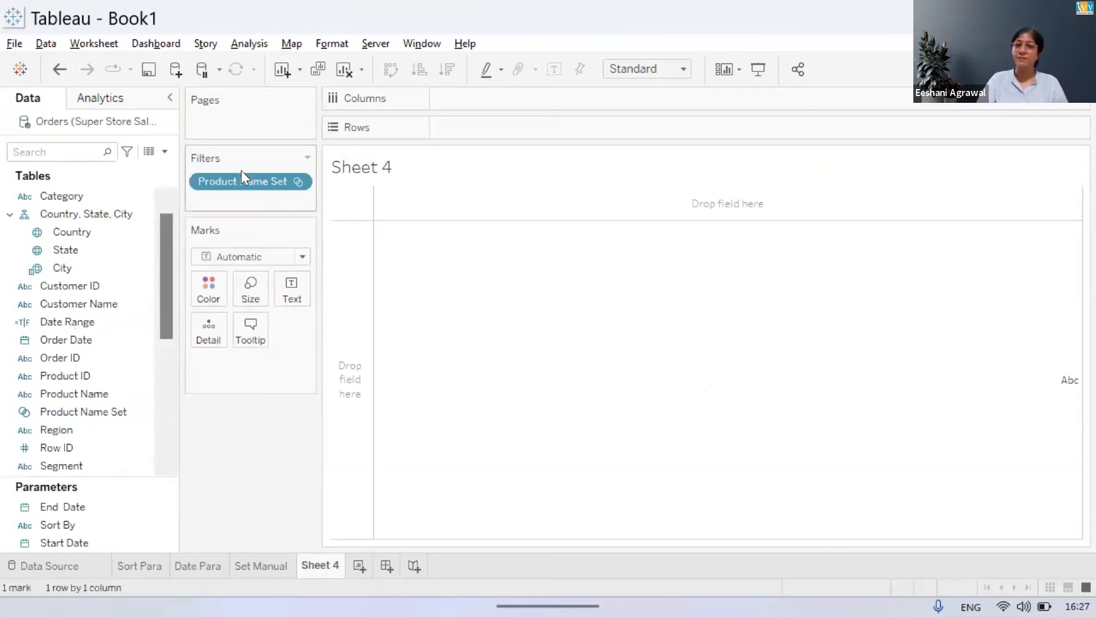
pyautogui.click(297, 181)
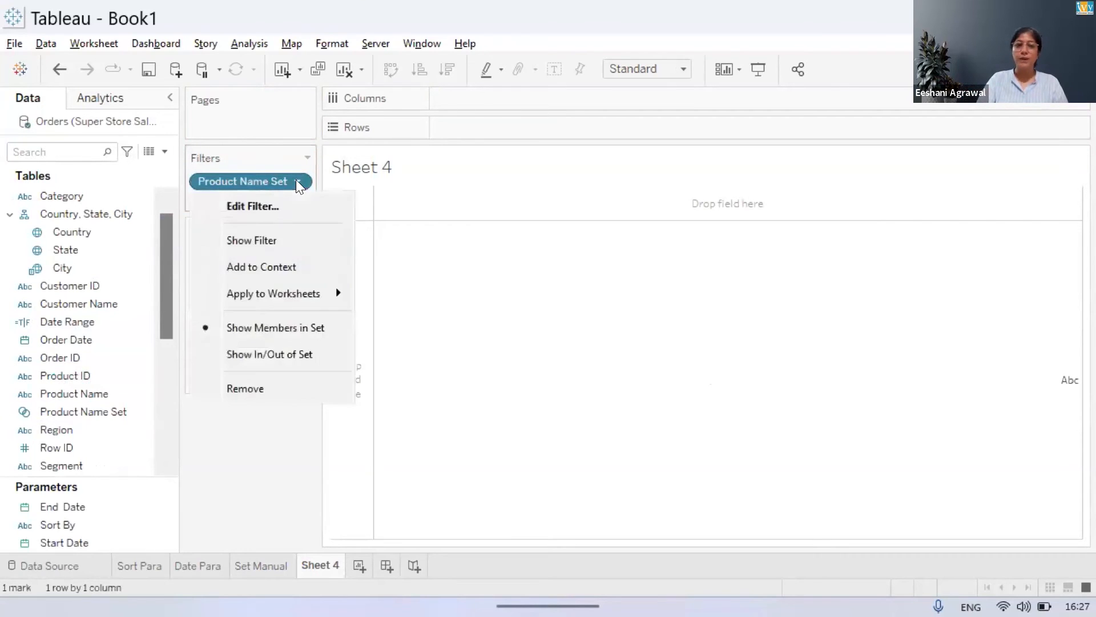
pyautogui.click(289, 327)
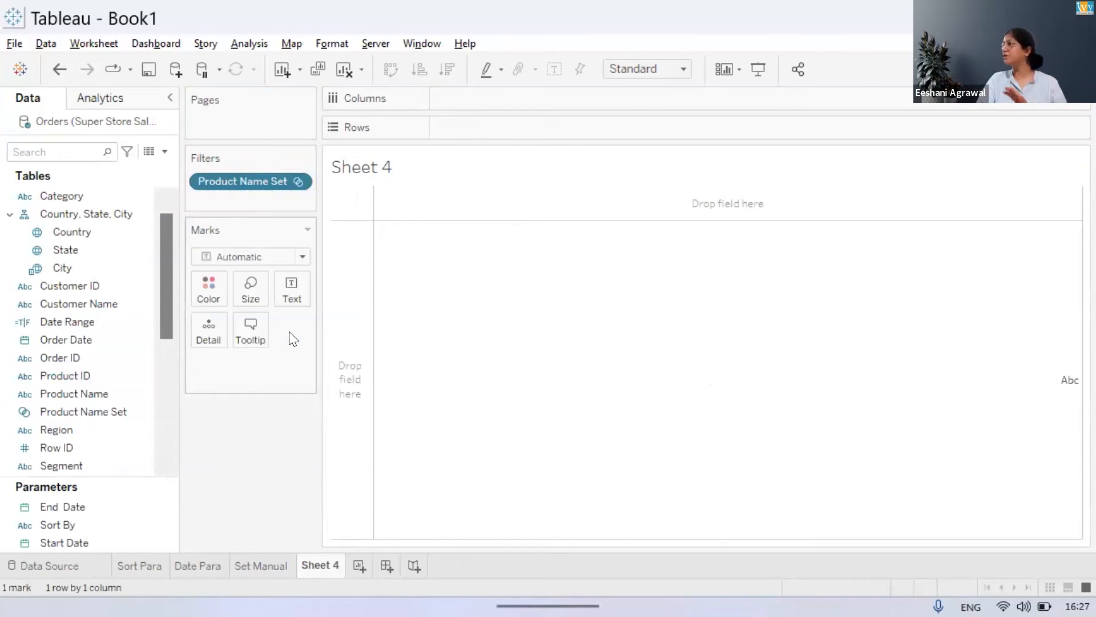
pyautogui.doubleClick(88, 394)
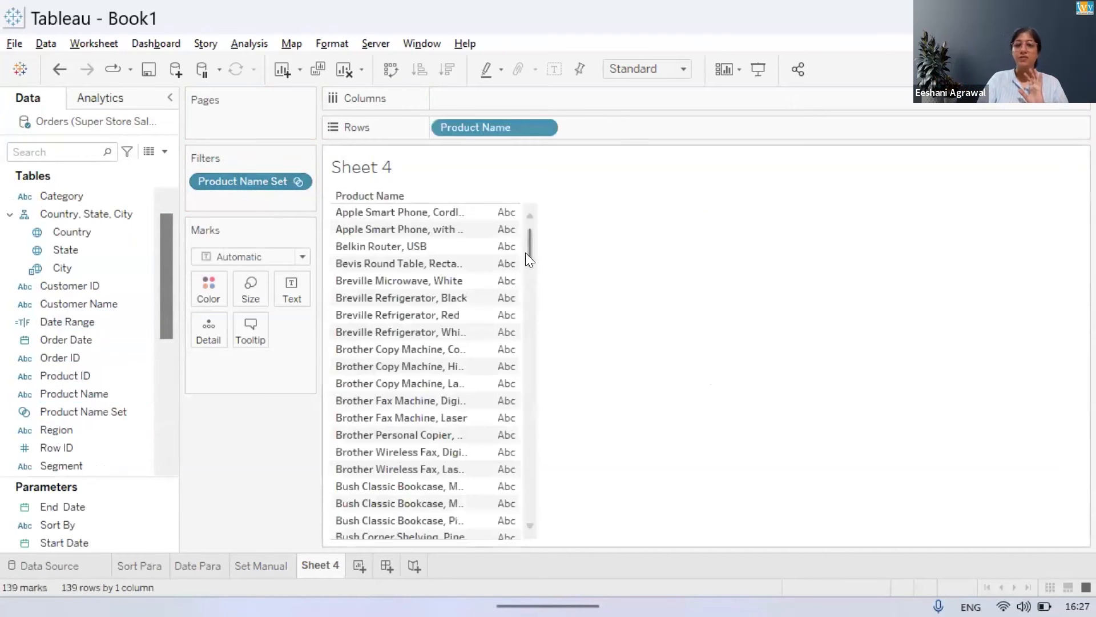
pyautogui.moveTo(527, 256); pyautogui.dragTo(537, 217)
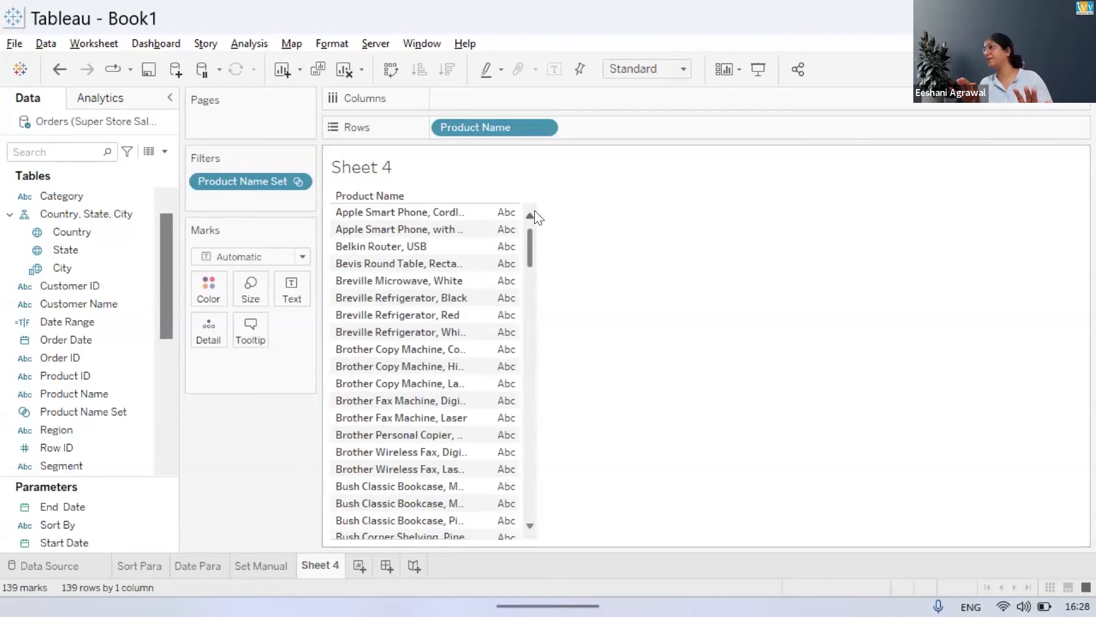
# Rename the worksheet Sheet 4 as Members
pyautogui.doubleClick(320, 564)
pyautogui.write('Members')
pyautogui.press('Return')
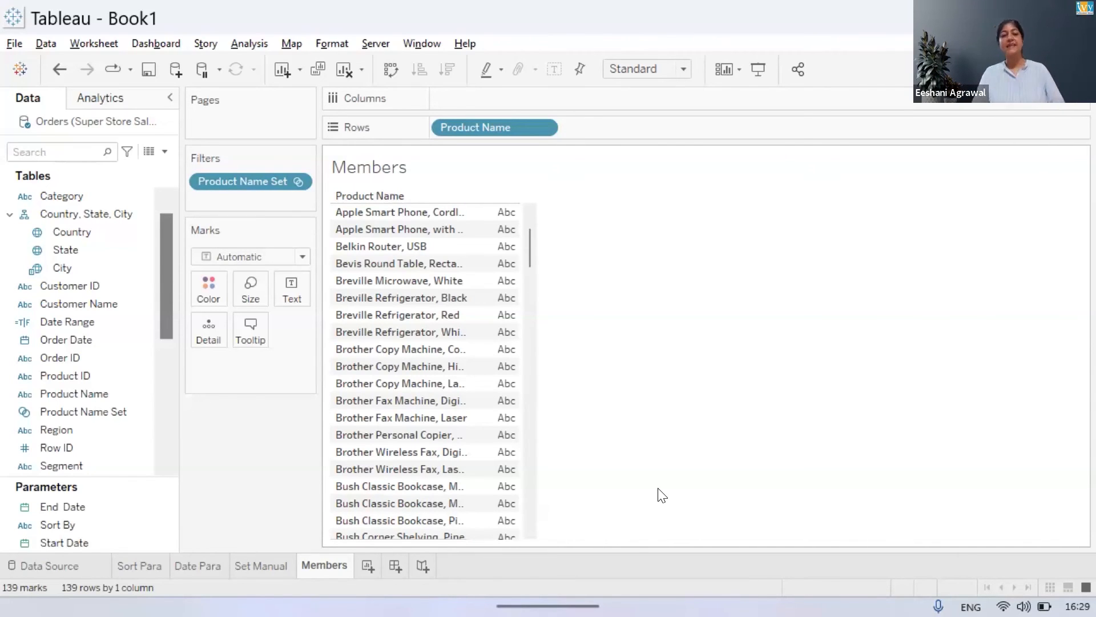
# Add a new worksheet and start a set from the Product Name field, naming it Product Profit>100
pyautogui.click(263, 558)
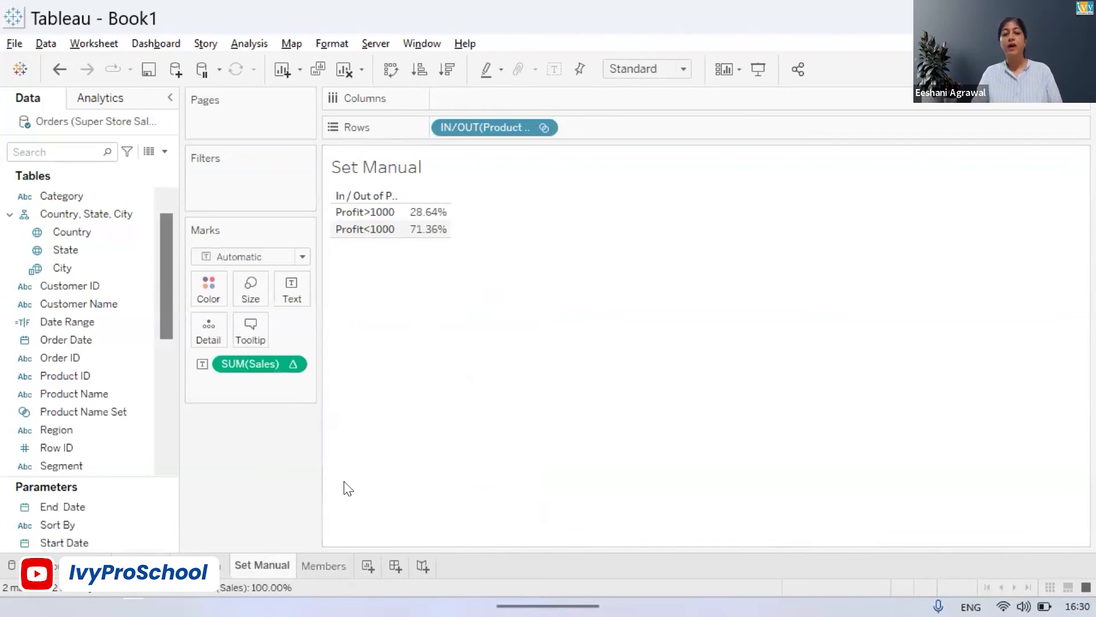
pyautogui.click(363, 555)
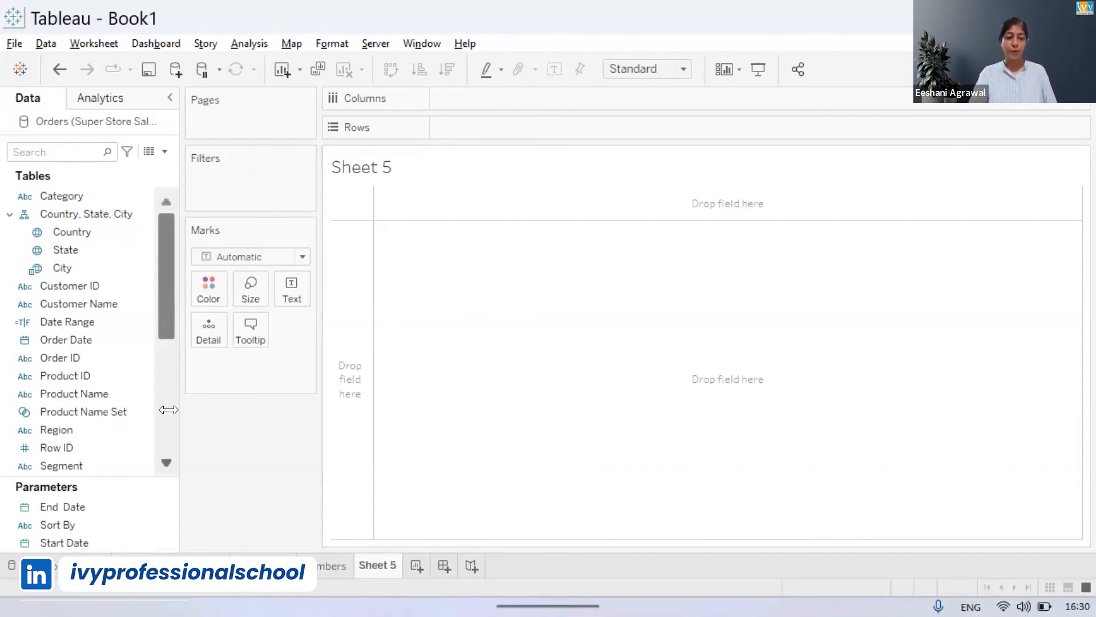
pyautogui.click(99, 393)
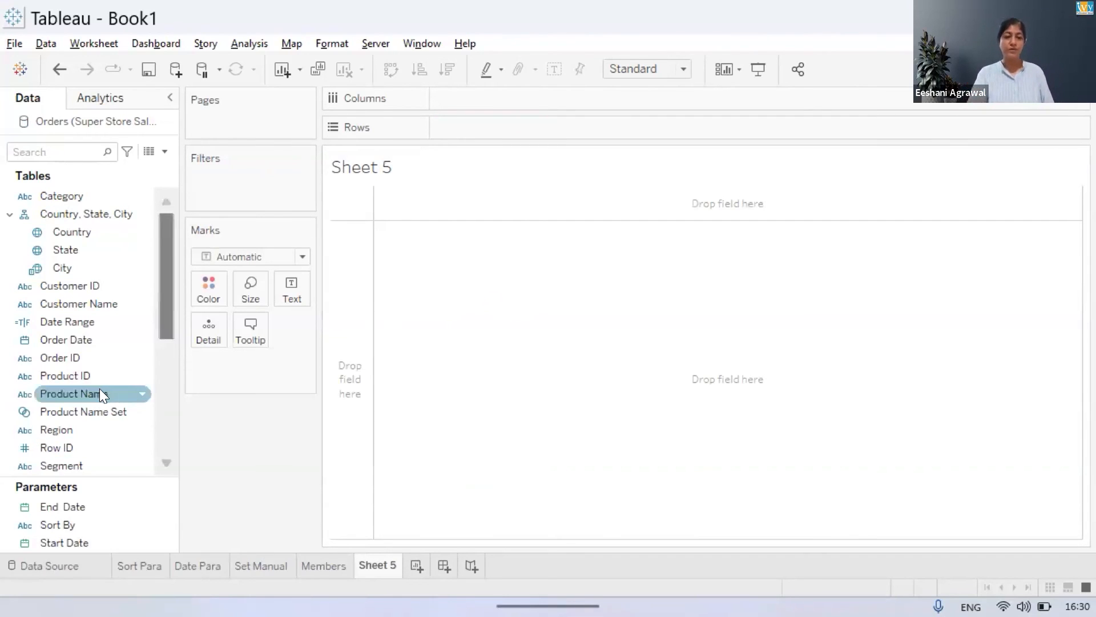
pyautogui.click(141, 390)
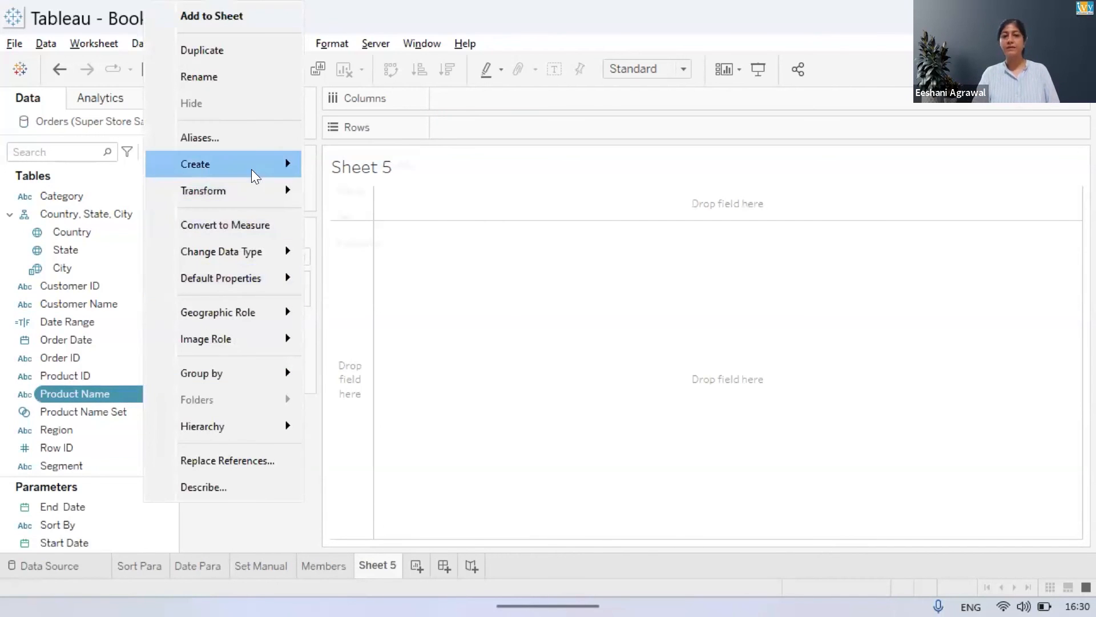
pyautogui.moveTo(252, 169)
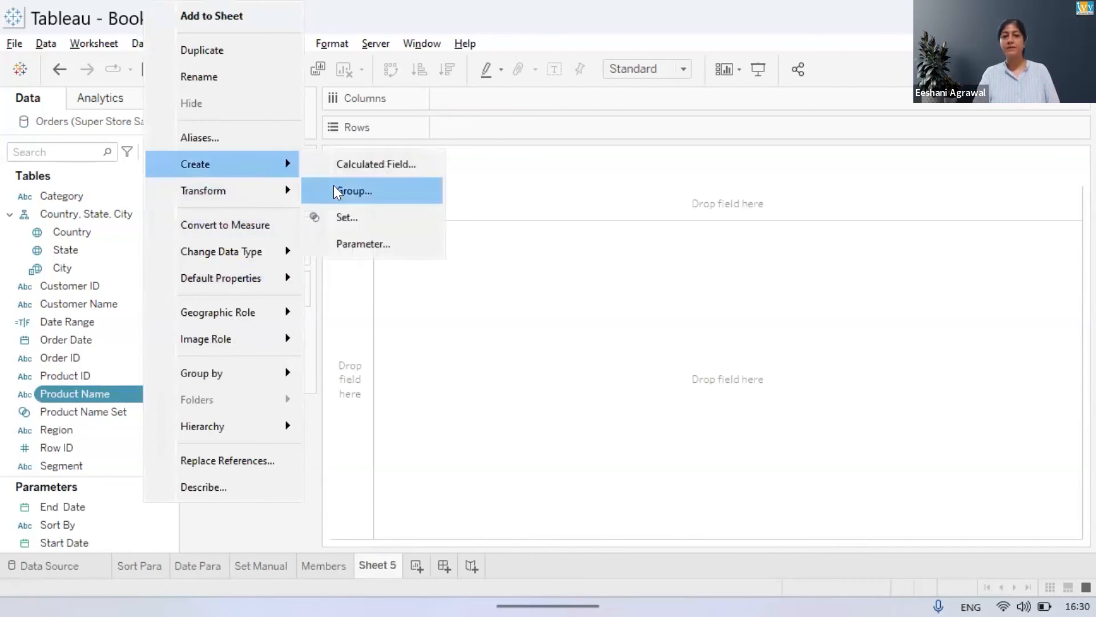
pyautogui.click(345, 217)
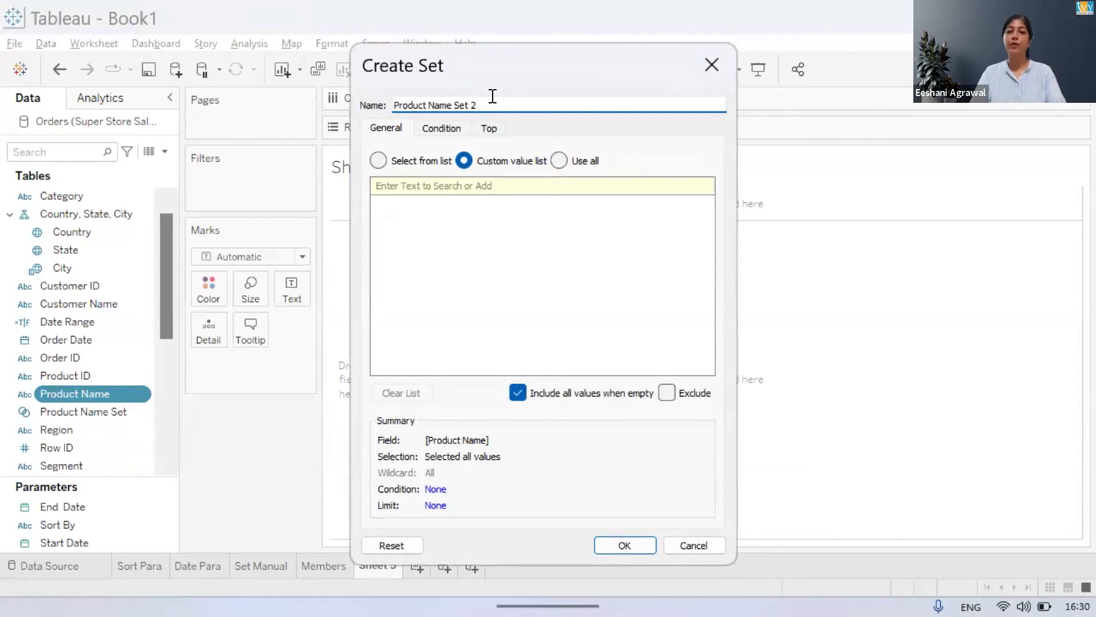
pyautogui.moveTo(502, 99); pyautogui.dragTo(360, 104)
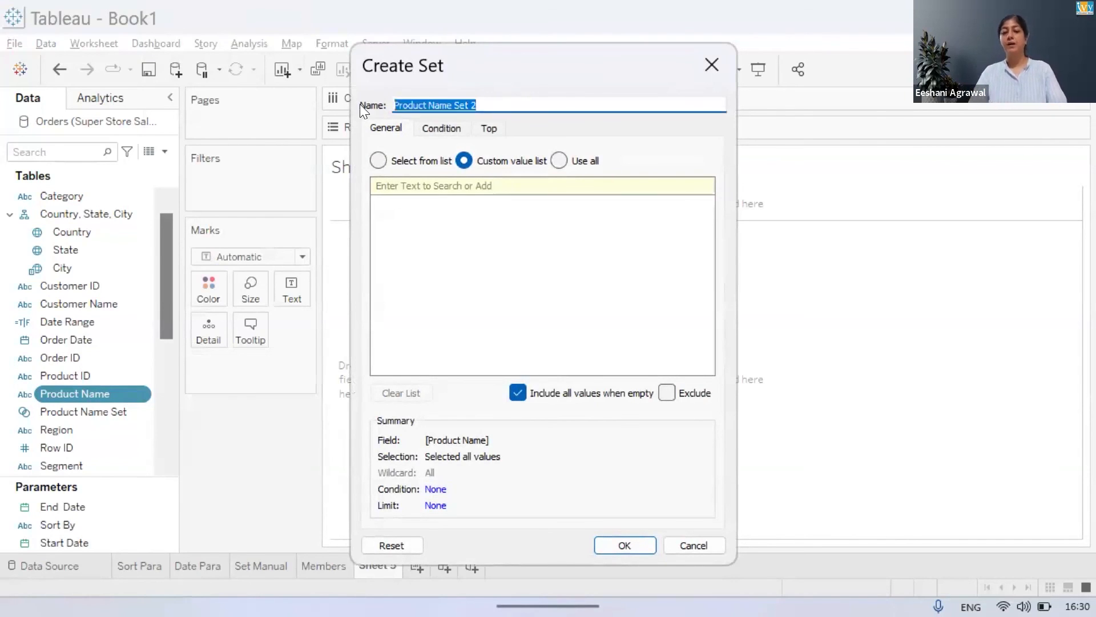
pyautogui.write('Prod')
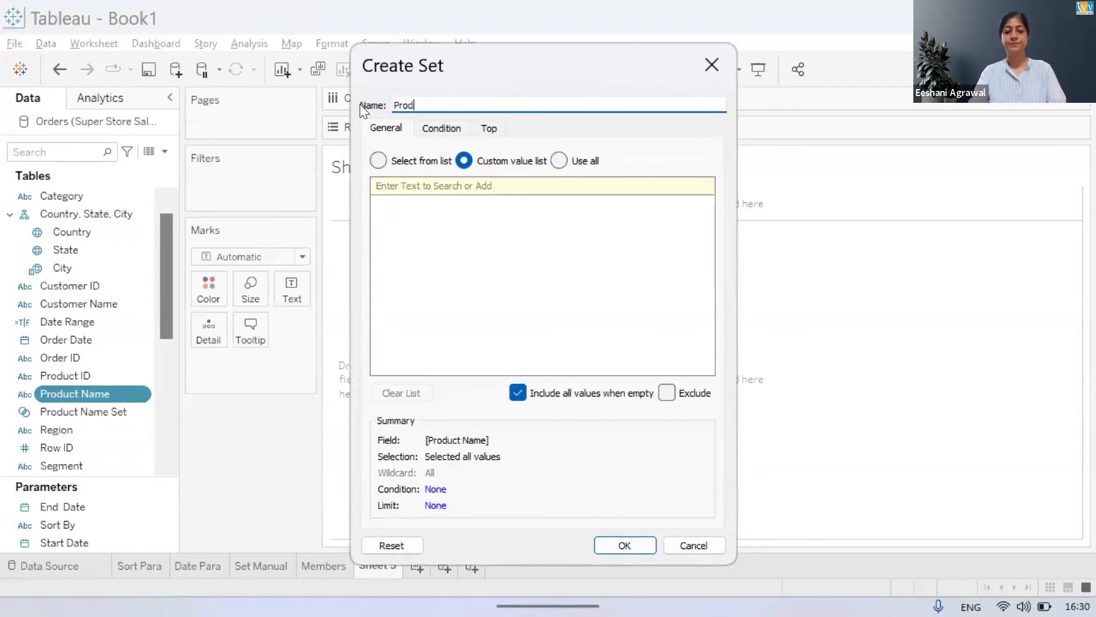
pyautogui.write('uct Profit')
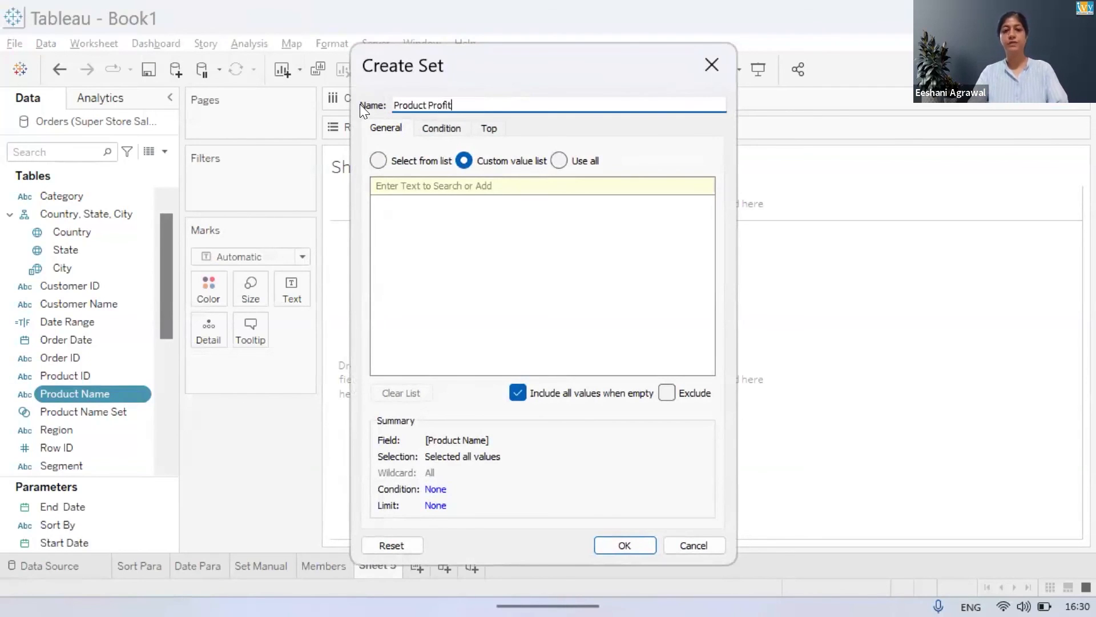
pyautogui.write('>100')
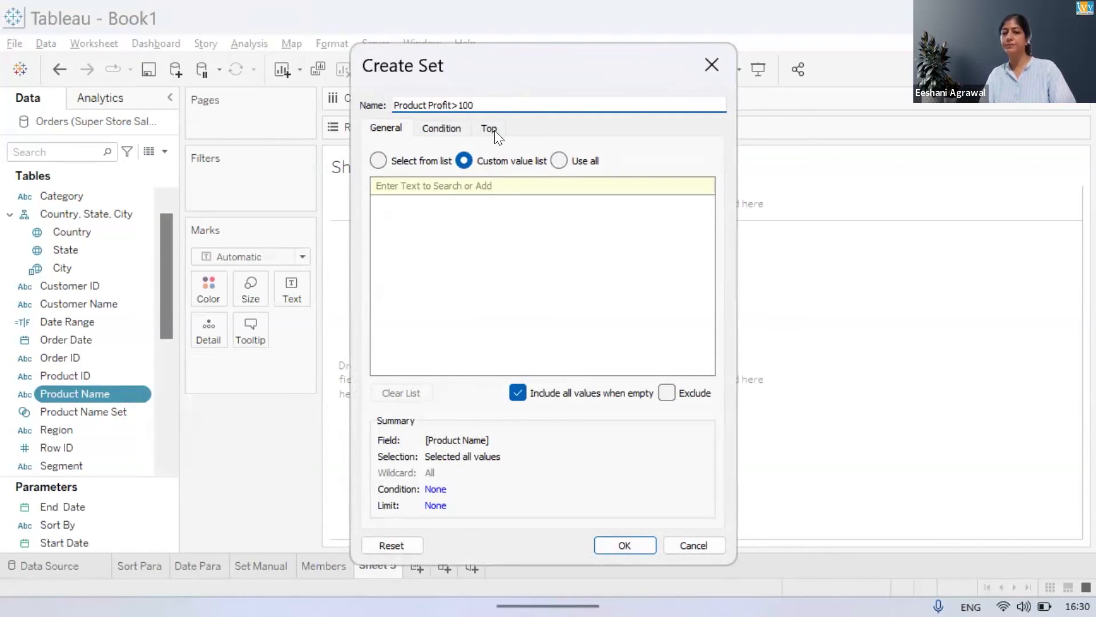
# Give the new set a by-field condition based on Profit
pyautogui.click(459, 127)
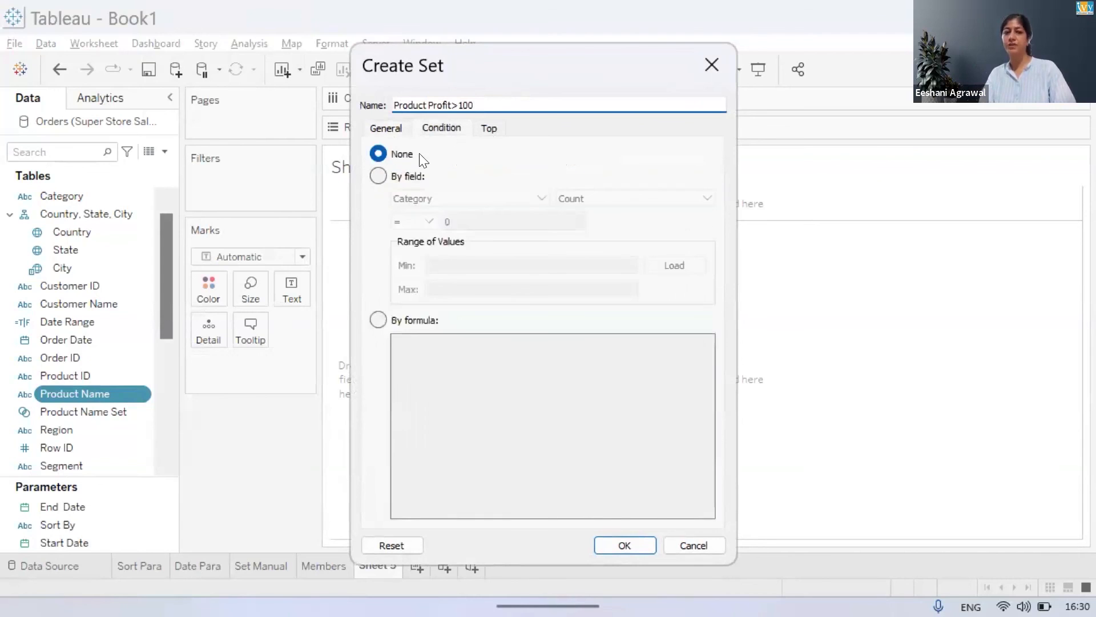
pyautogui.click(377, 176)
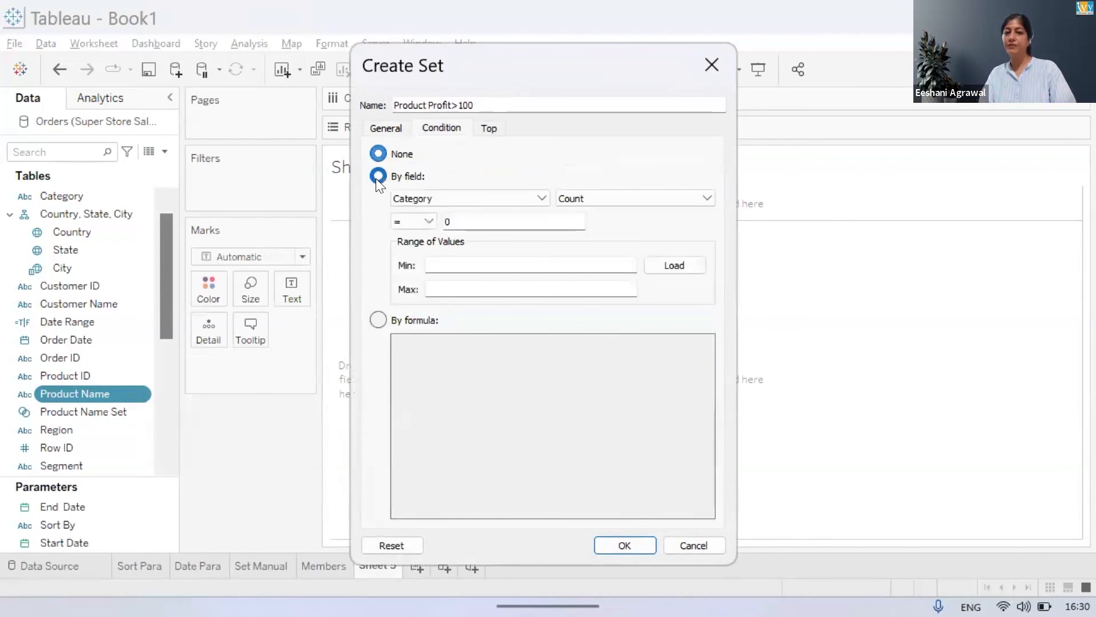
pyautogui.click(501, 196)
pyautogui.write('pro')
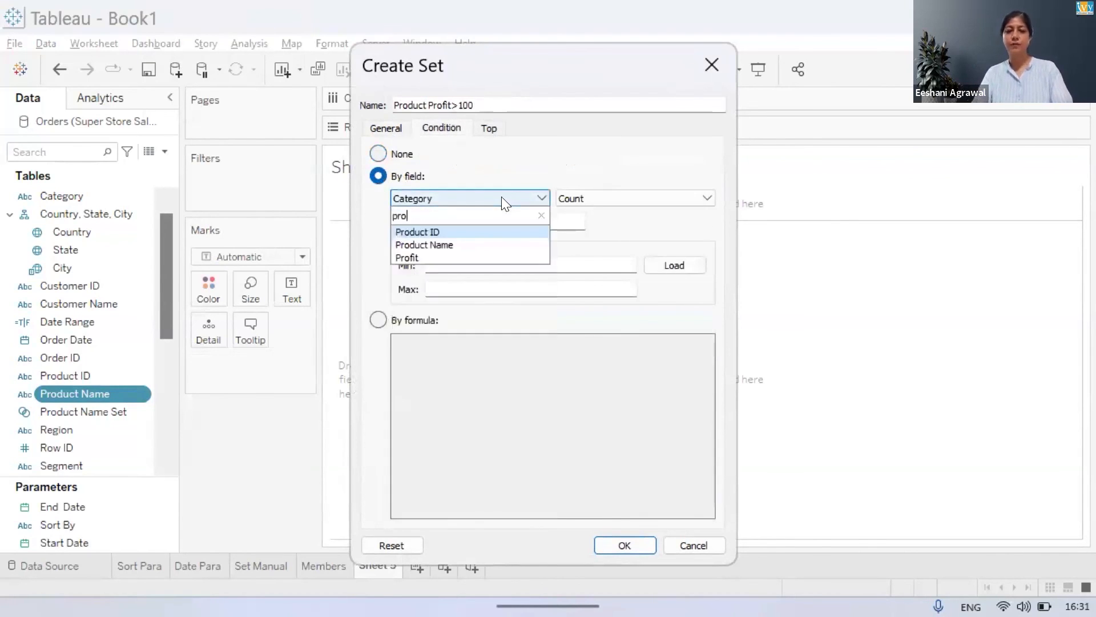
pyautogui.press('Down')
pyautogui.press('Down')
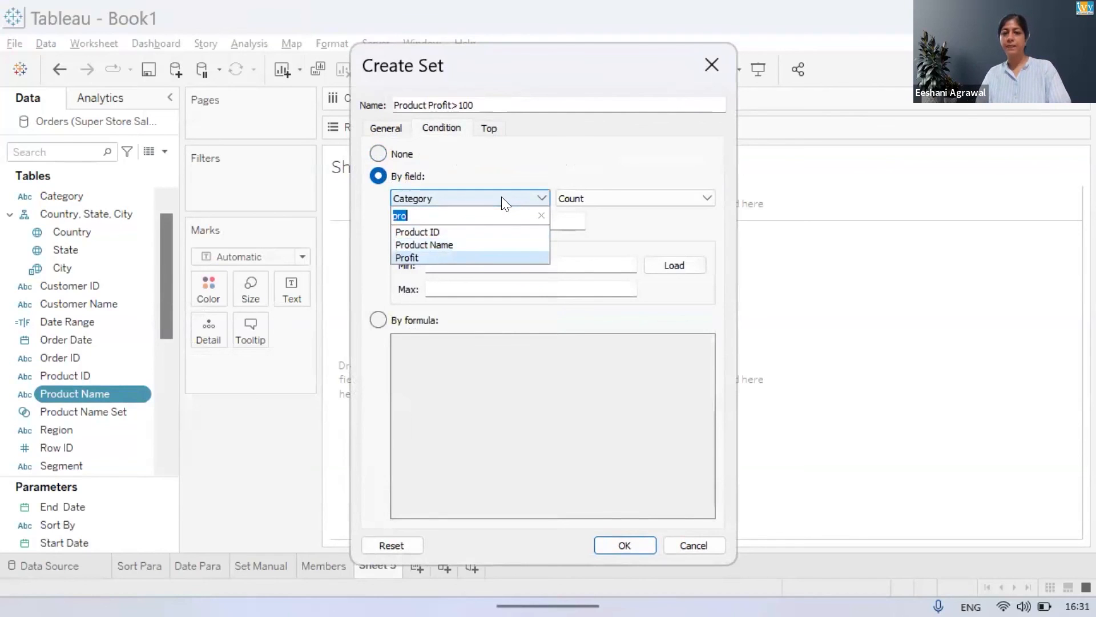
pyautogui.click(453, 255)
# Set the condition to Profit >= 1000 and create the set
pyautogui.click(419, 221)
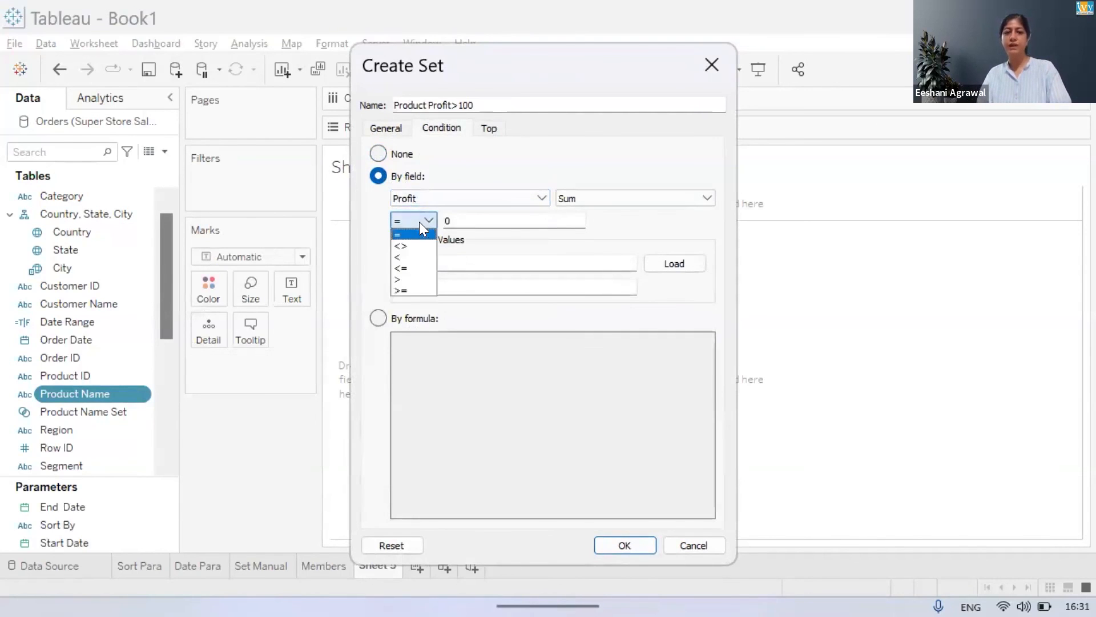
pyautogui.click(404, 290)
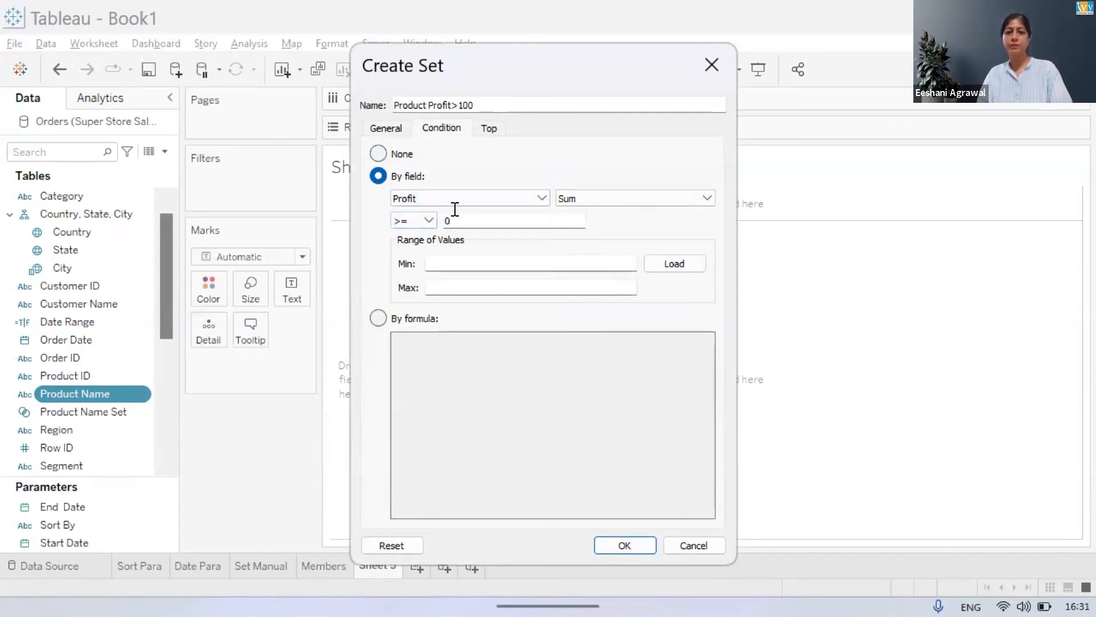
pyautogui.press('BackSpace')
pyautogui.write('1000')
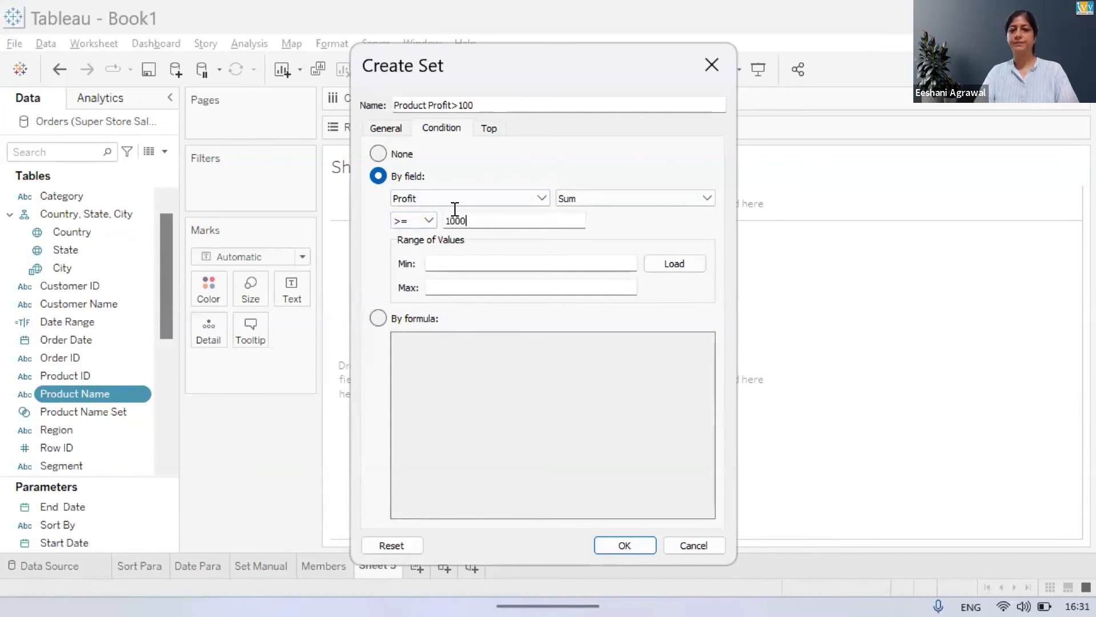
pyautogui.click(633, 548)
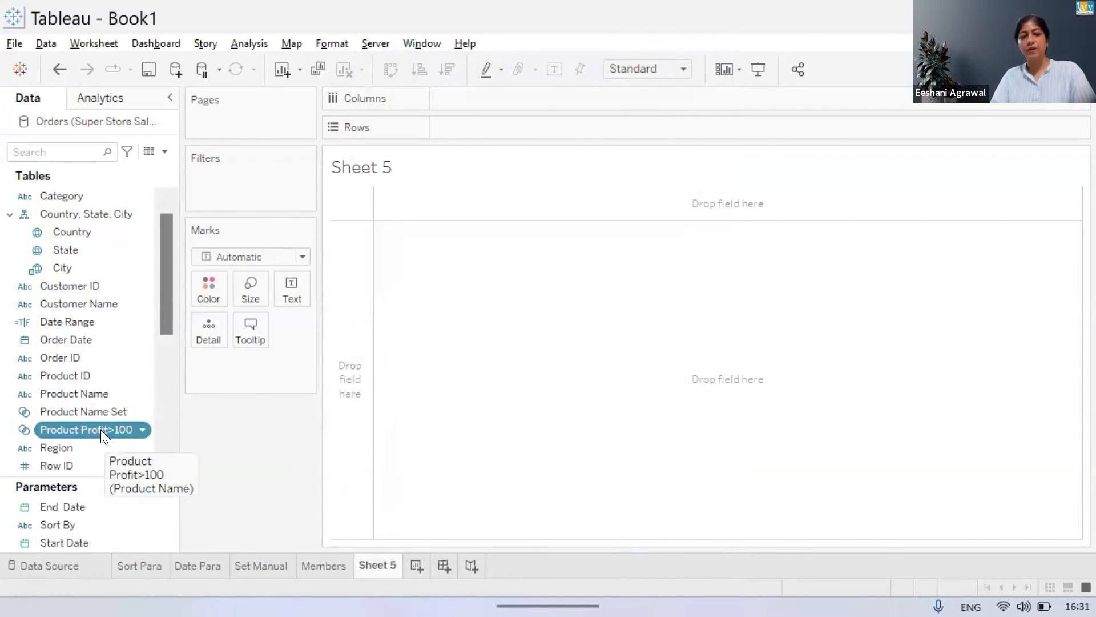
# Place the Product Profit>100 set on the rows of Sheet 5 and show its members instead of In/Out
pyautogui.moveTo(101, 429); pyautogui.dragTo(360, 337)
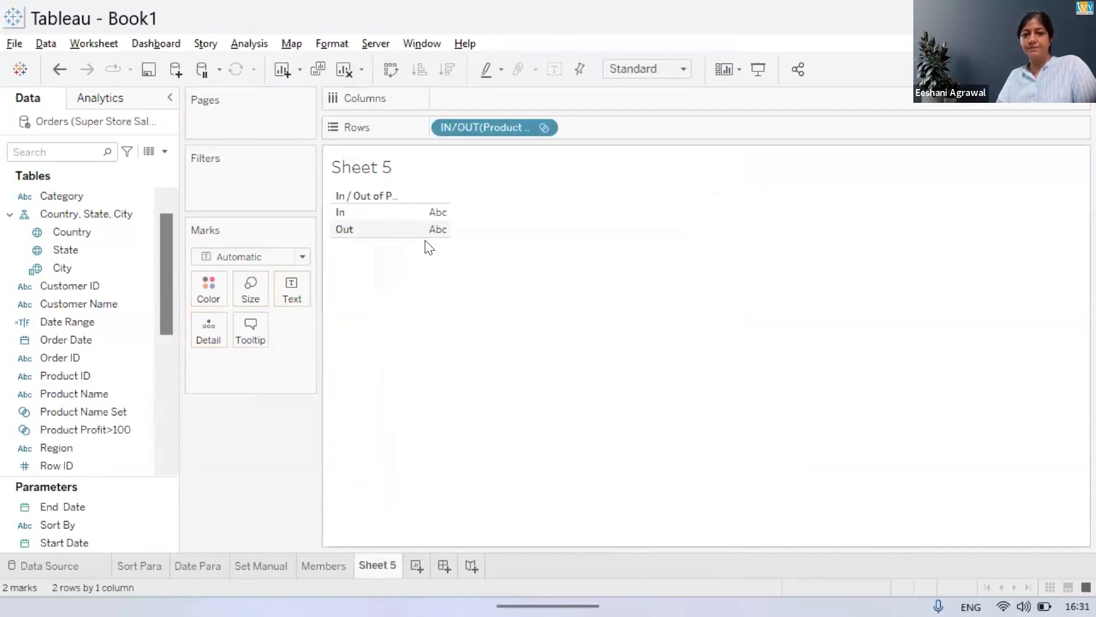
pyautogui.click(545, 128)
pyautogui.click(514, 412)
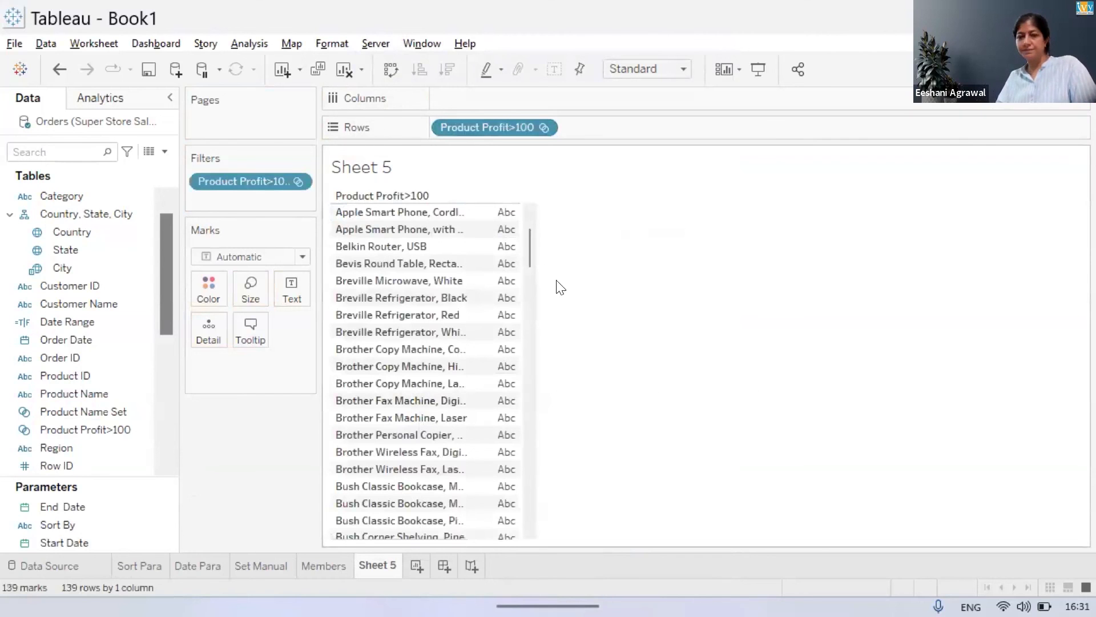
pyautogui.moveTo(528, 249); pyautogui.dragTo(536, 176)
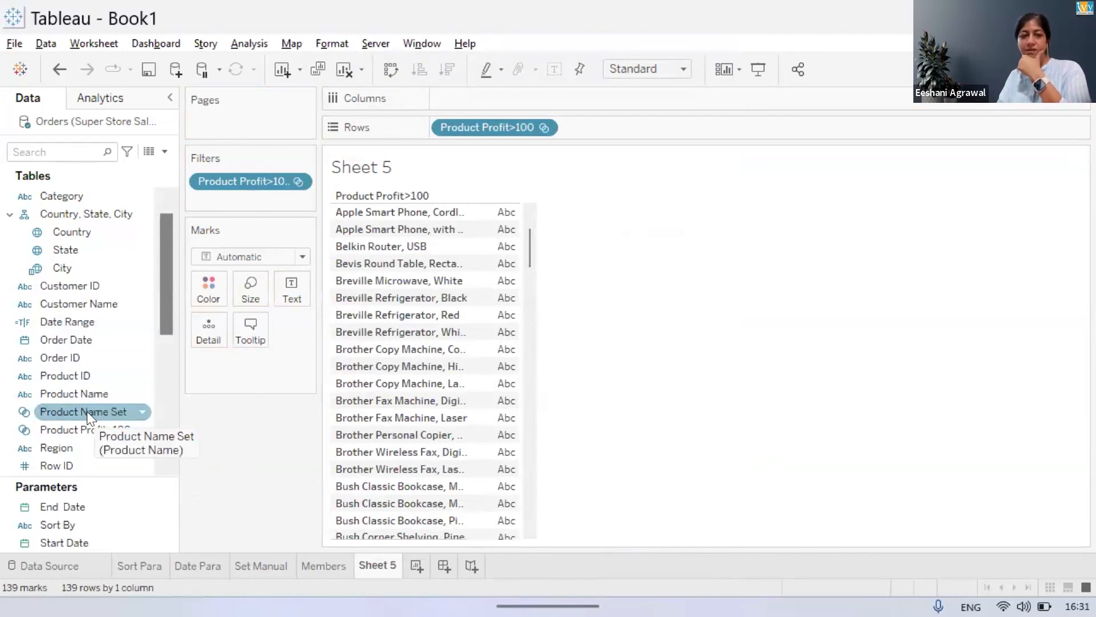
# Add Product Name Set to the rows beside the conditional set and show its members to compare the two lists
pyautogui.moveTo(87, 411); pyautogui.dragTo(456, 348)
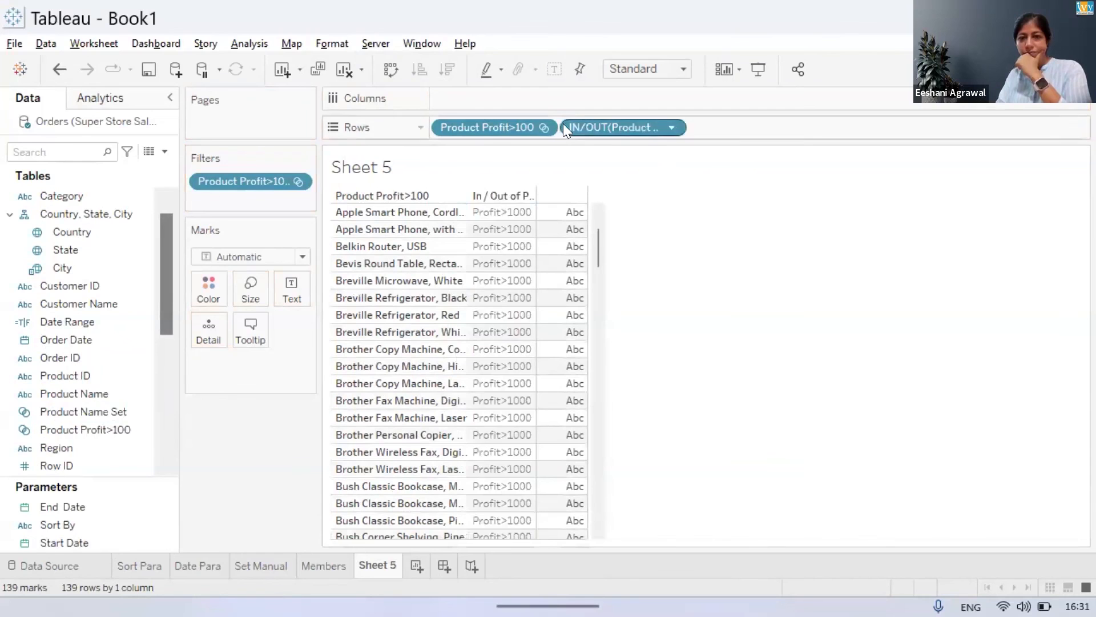
pyautogui.click(666, 127)
pyautogui.click(621, 386)
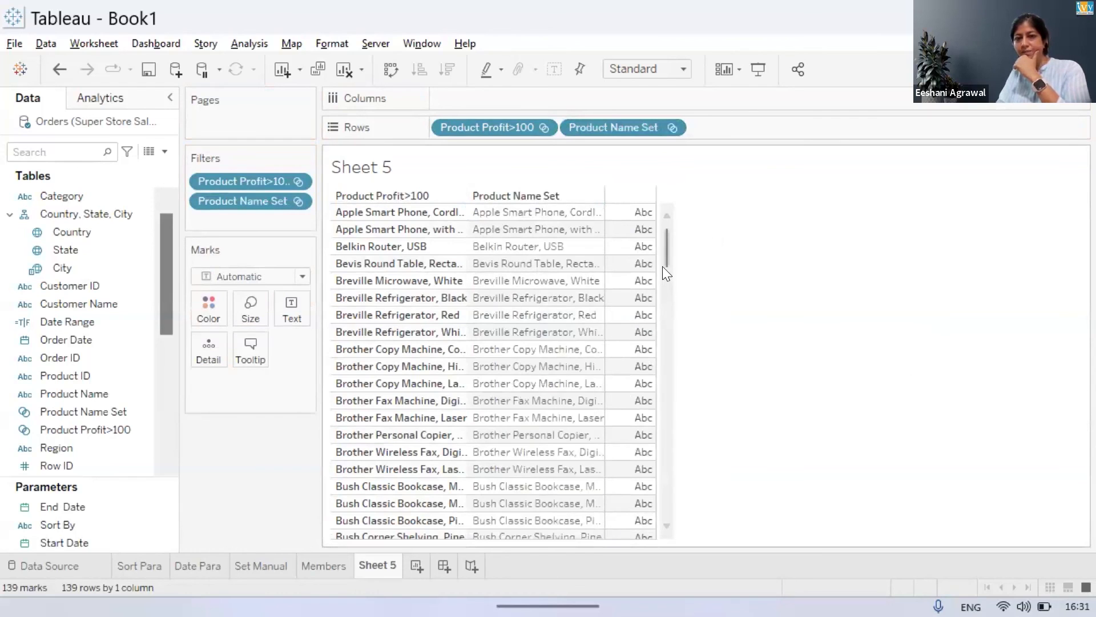
pyautogui.moveTo(664, 261); pyautogui.dragTo(661, 343)
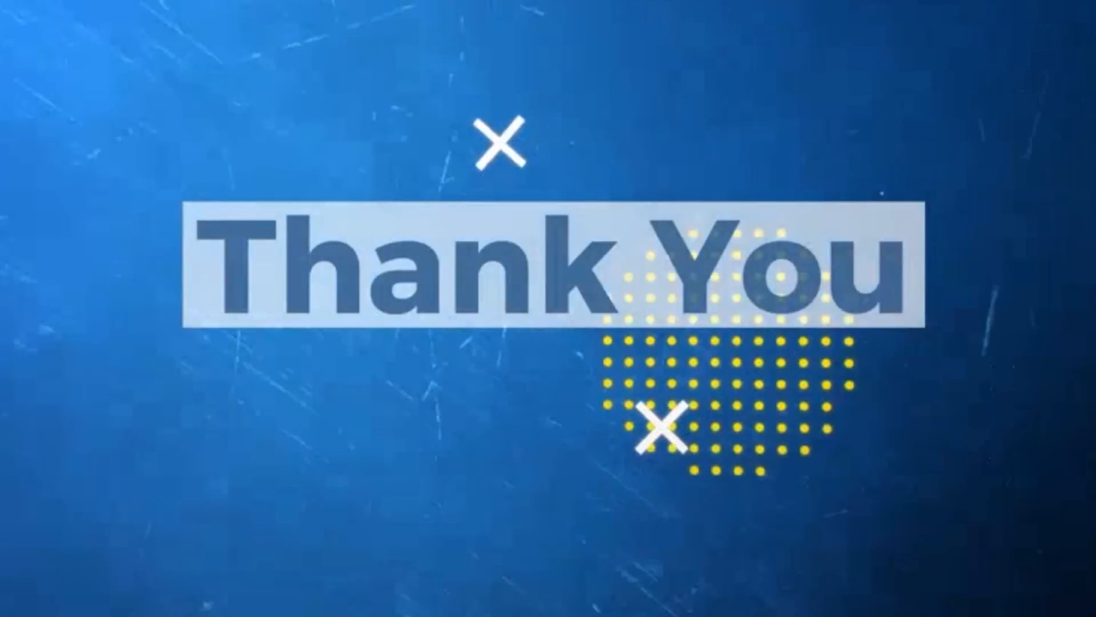